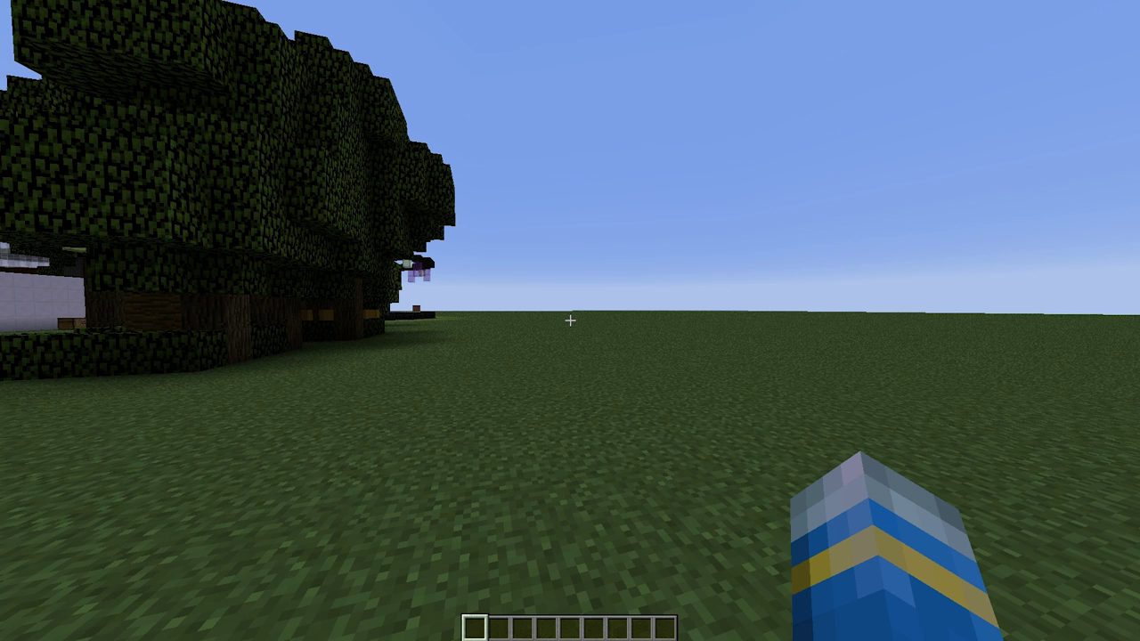
- Display the MoreVault plugin's command help in chat with the /morevault command
key(slash)
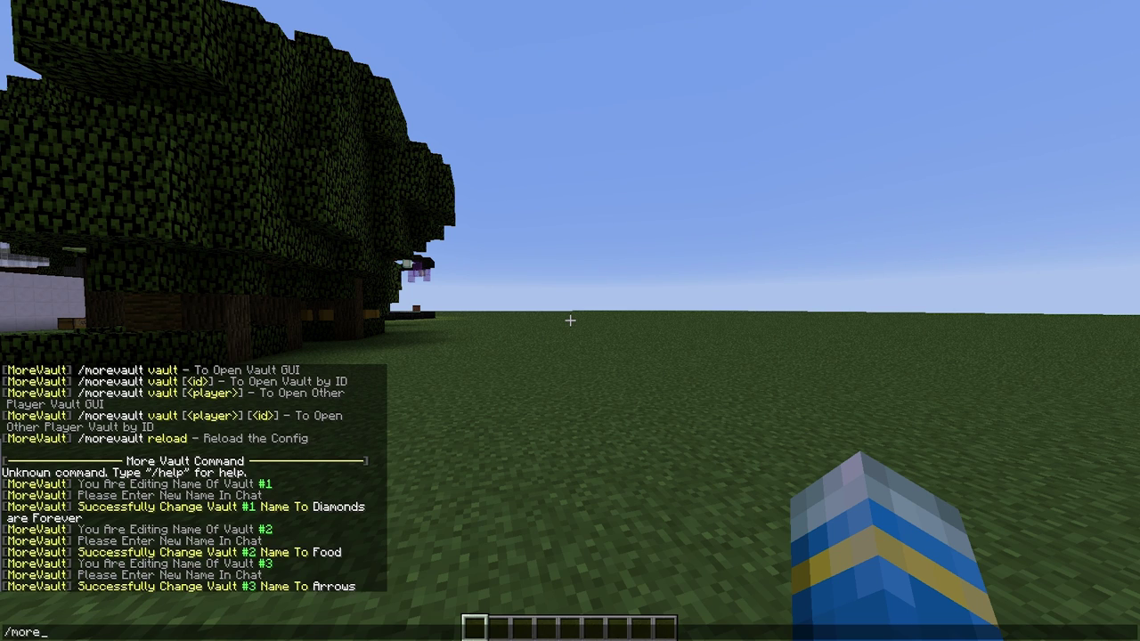
text(morevault)
key(Return)
key(t)
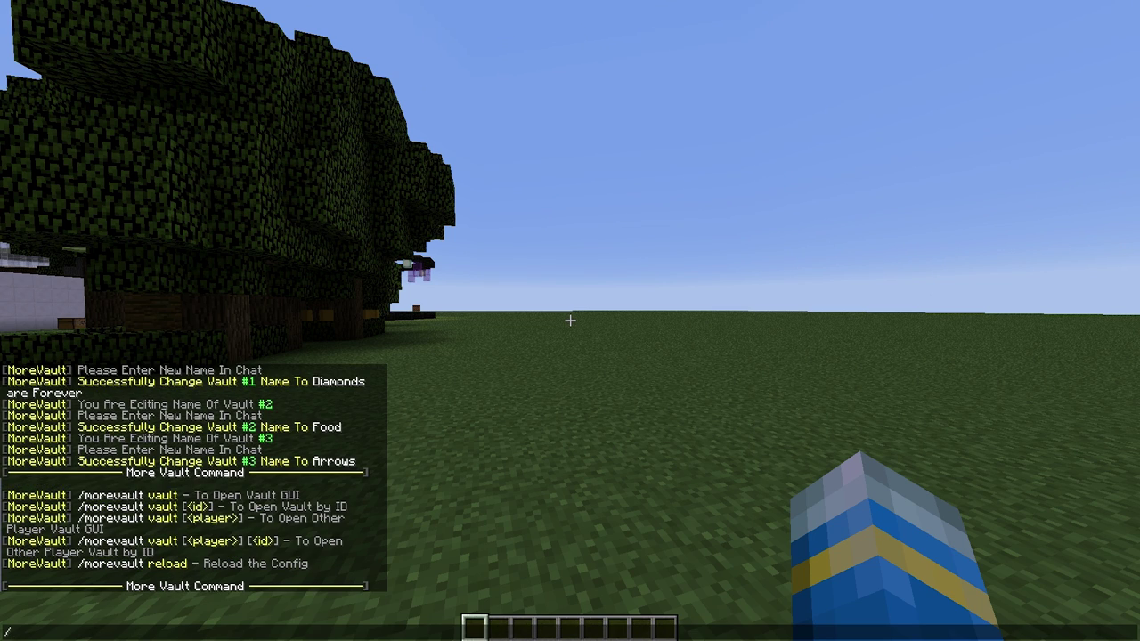
key(Return)
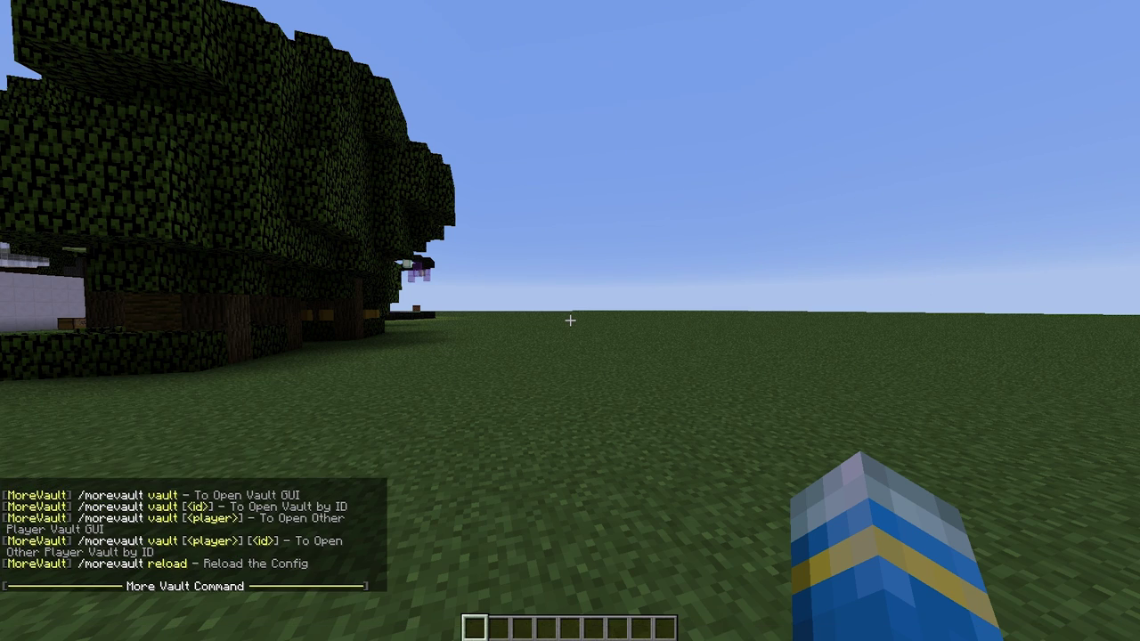
- Open the vault list with /mva vault and inspect the contents of vaults #1, #2 and #3 before closing the list
key(t)
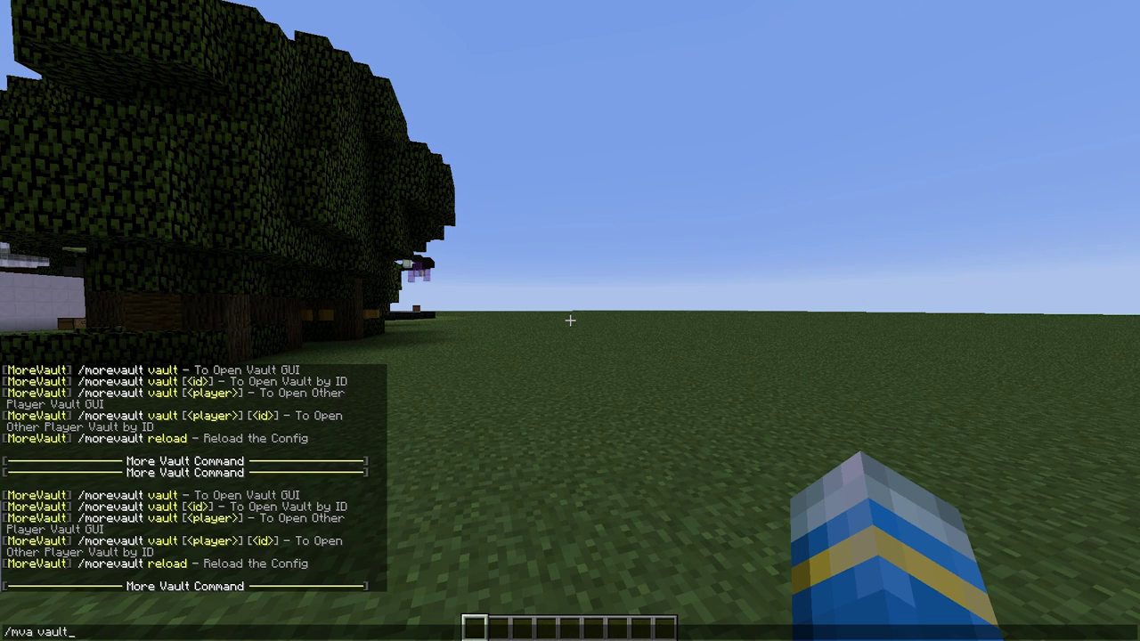
text(/mva vault)
key(Return)
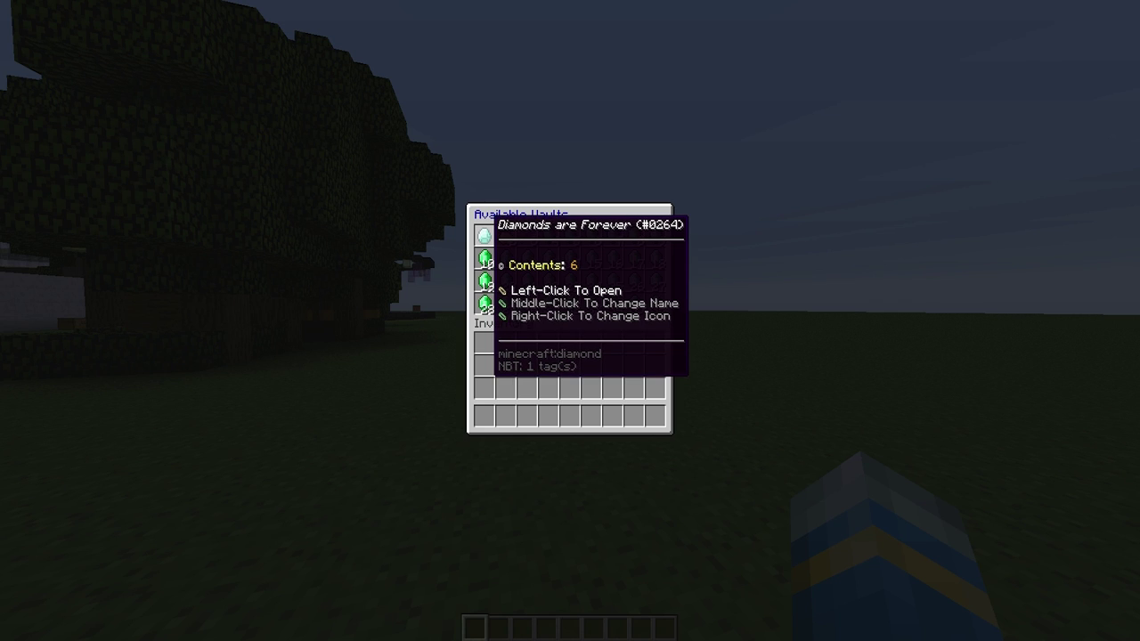
click(483, 235)
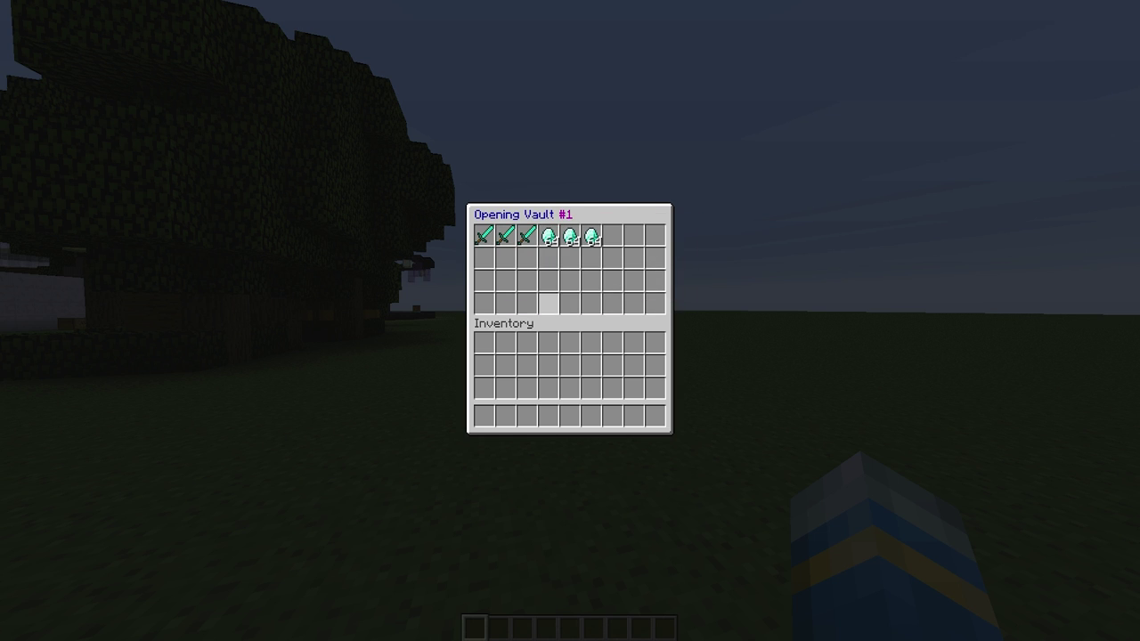
key(Escape)
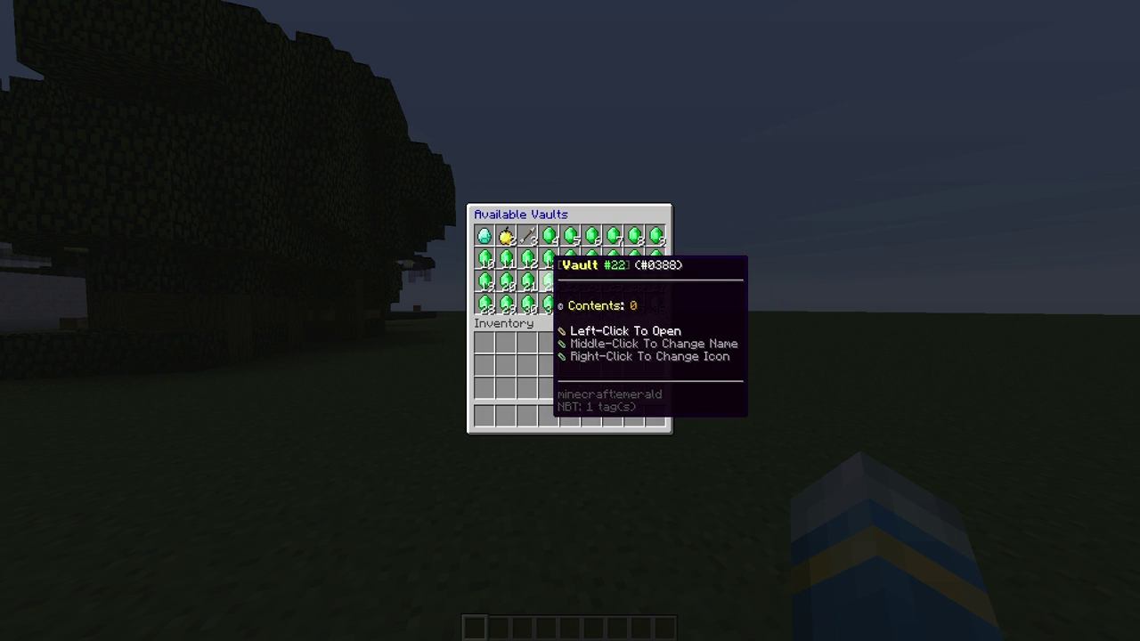
click(504, 235)
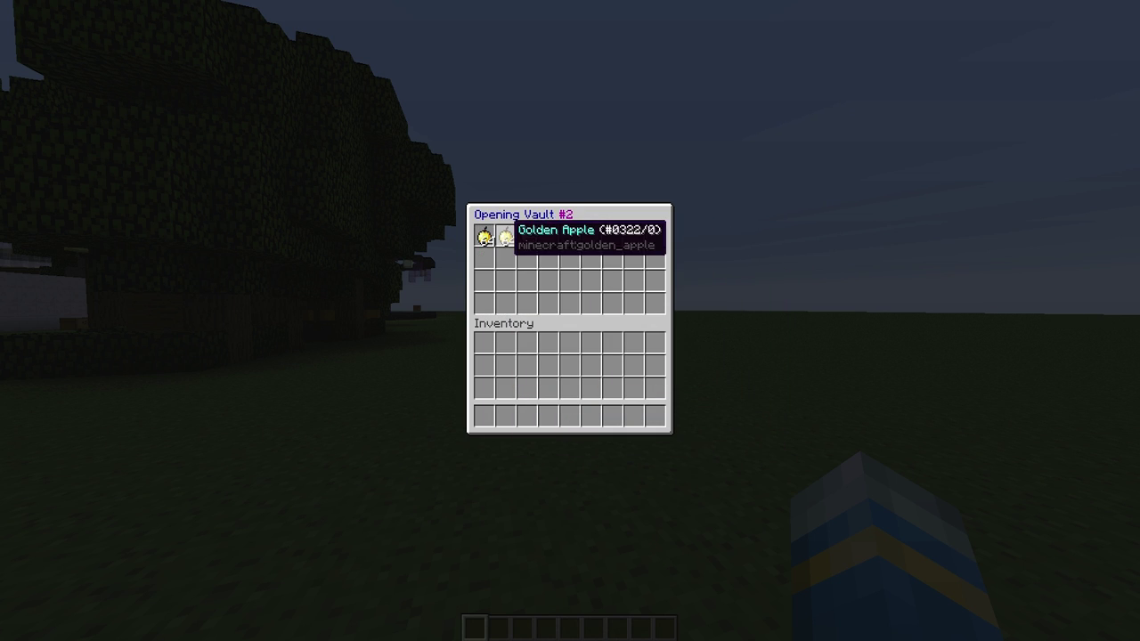
key(Escape)
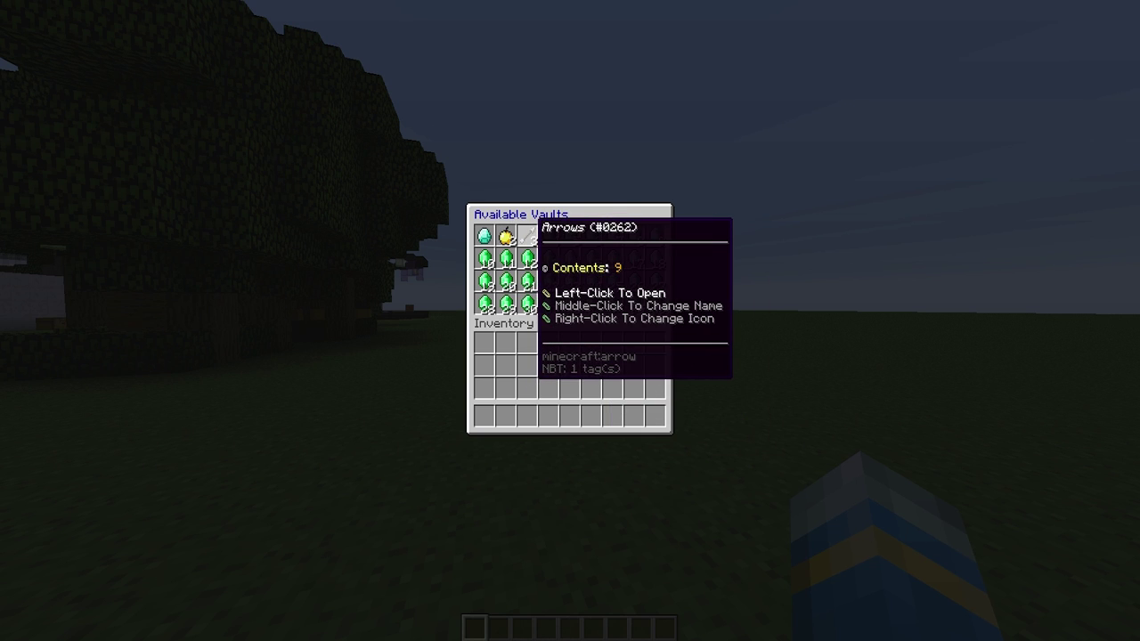
click(529, 237)
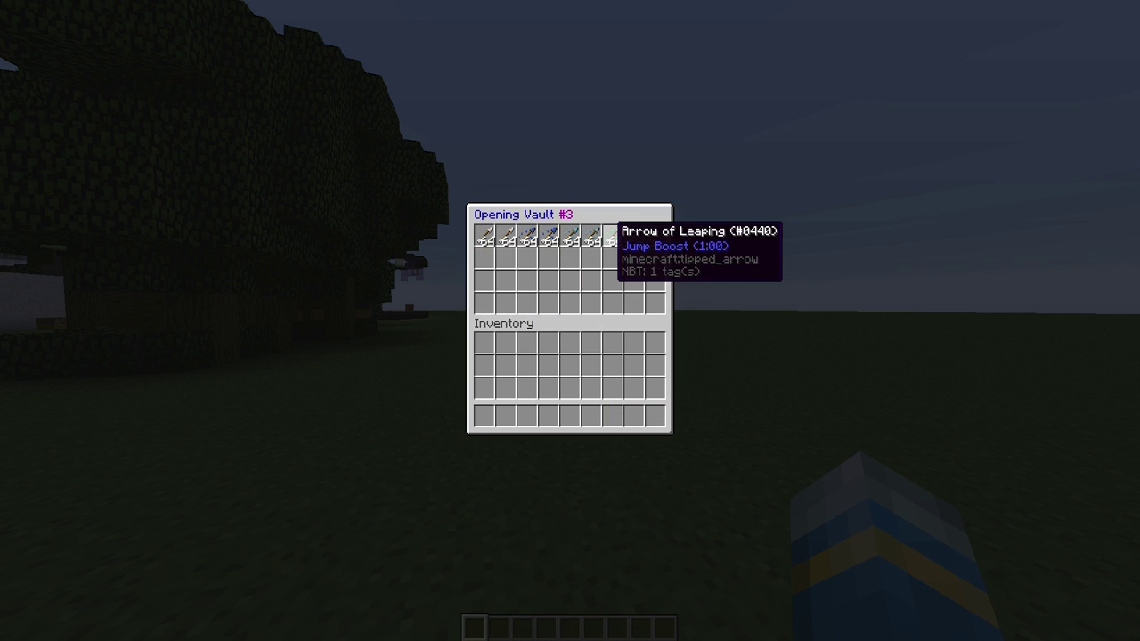
key(Escape)
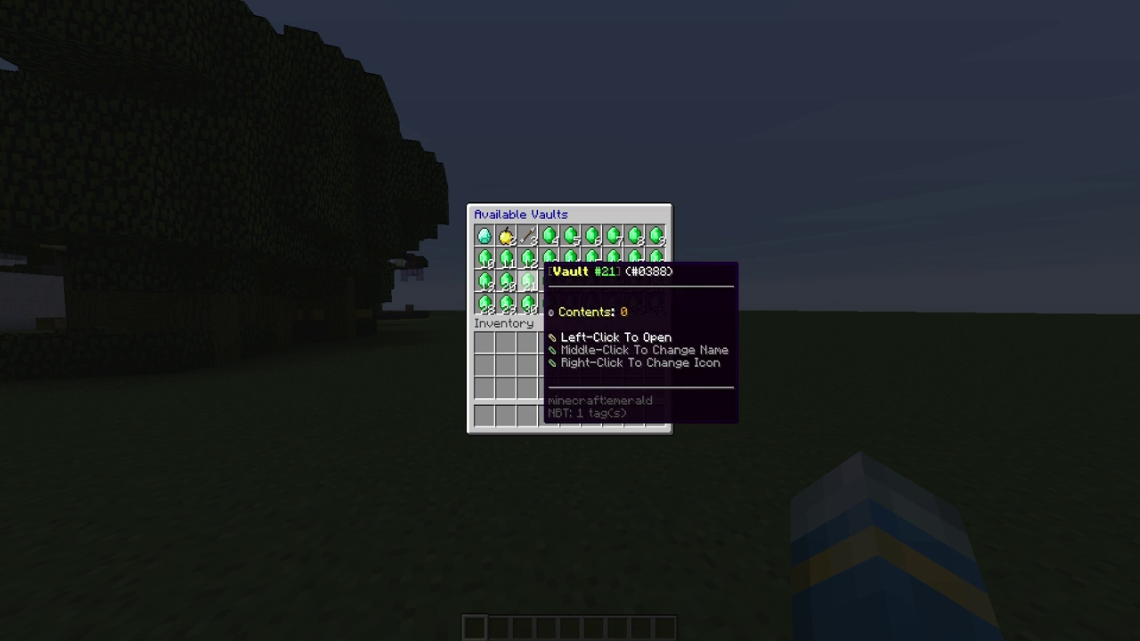
key(Escape)
- Take three full stacks of emeralds from the creative Materials items into the first three hotbar slots
key(e)
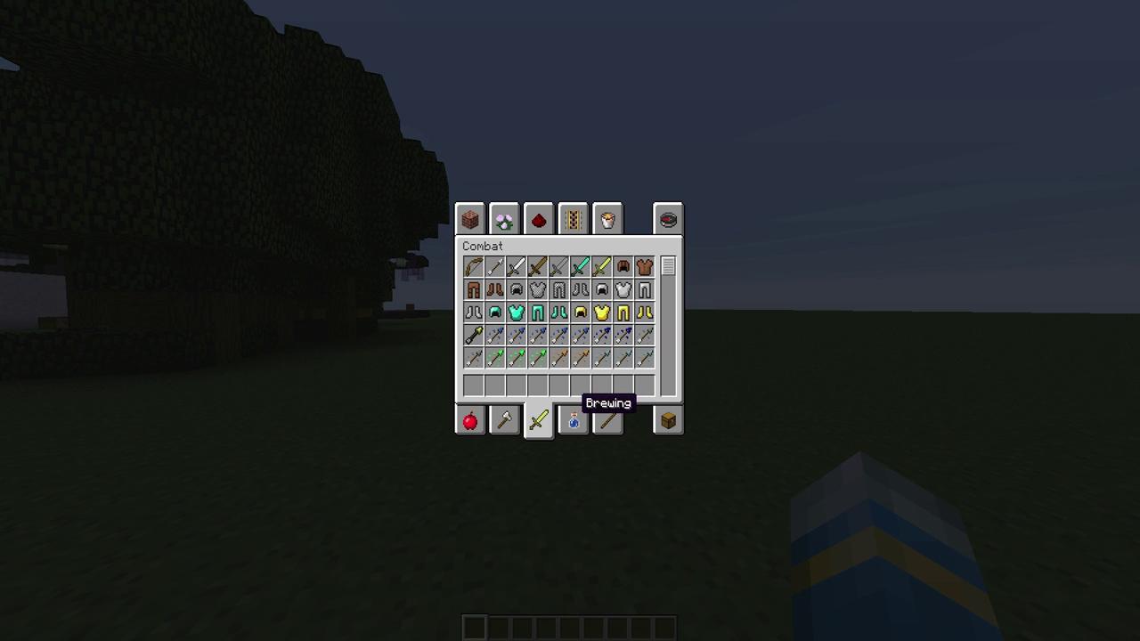
click(575, 415)
click(616, 414)
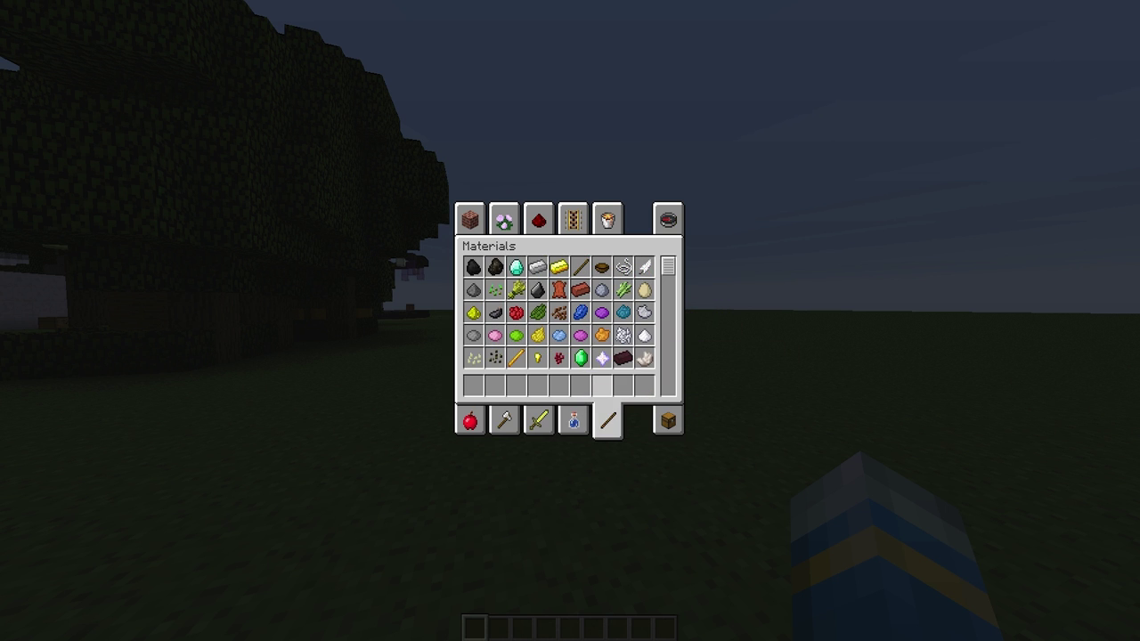
click(580, 357)
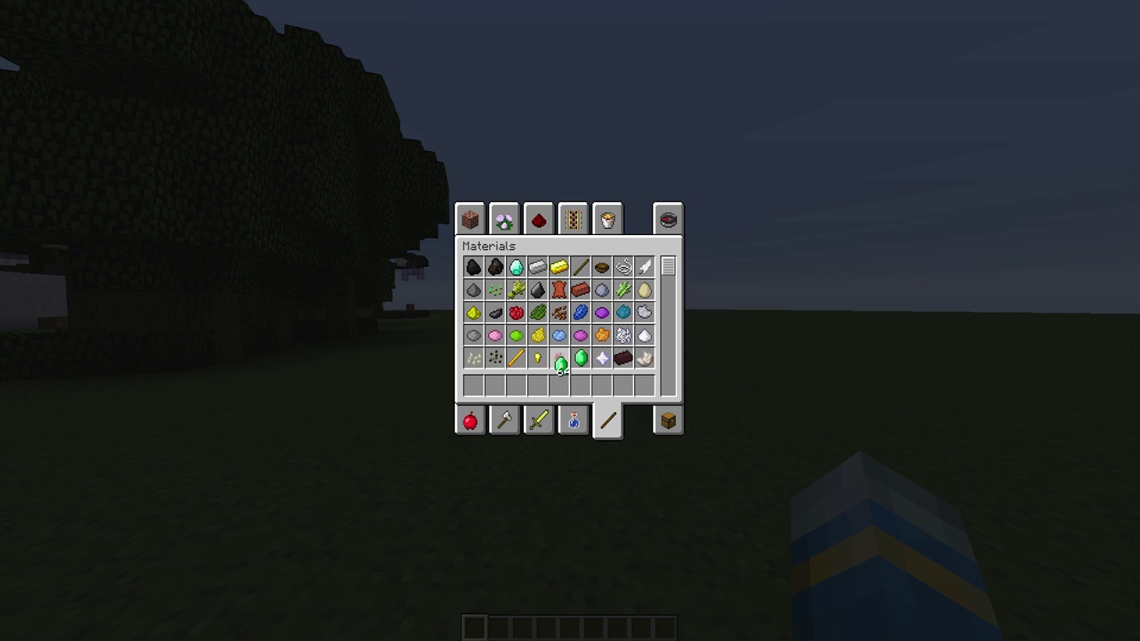
click(474, 386)
click(580, 357)
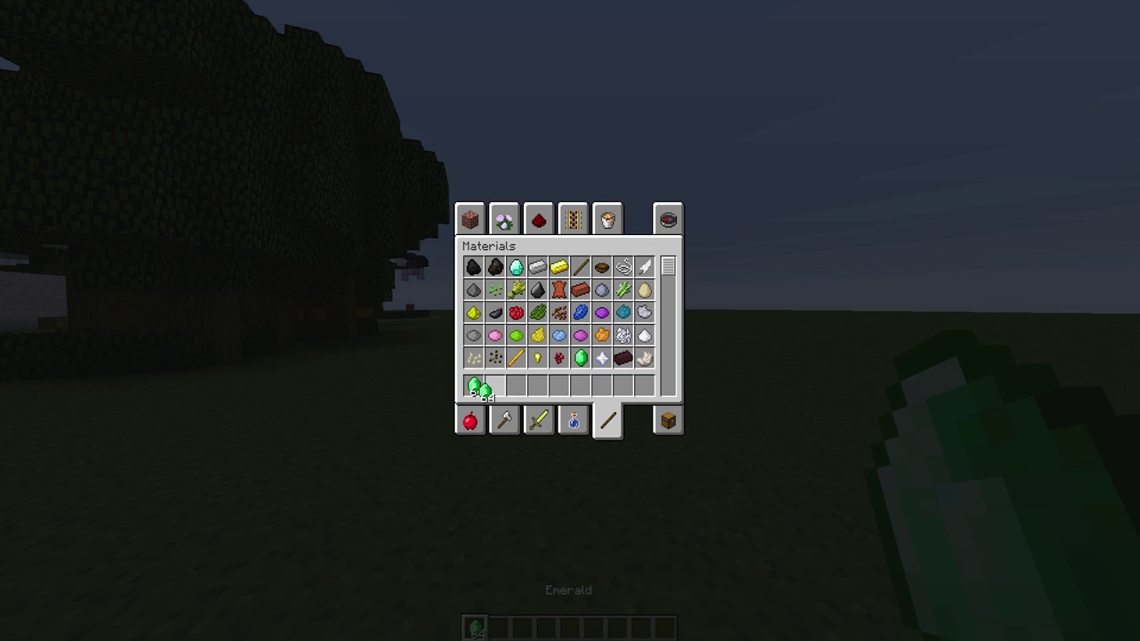
click(495, 385)
click(581, 357)
click(517, 385)
key(e)
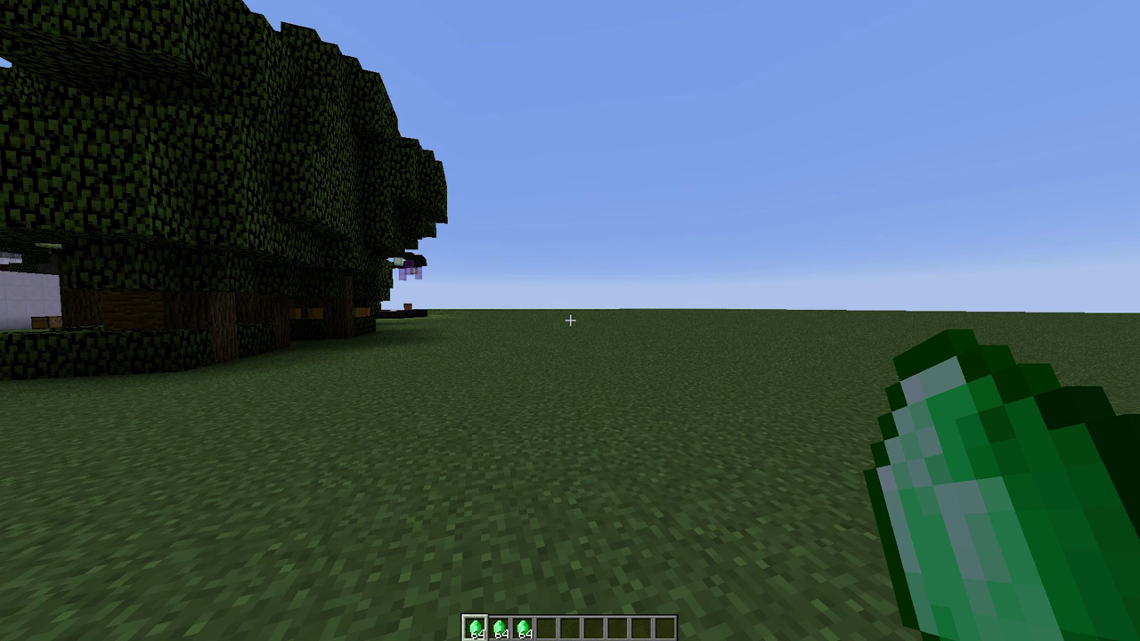
- Add three full stacks of redstone dust to the hotbar slots next to the emeralds
key(e)
click(539, 223)
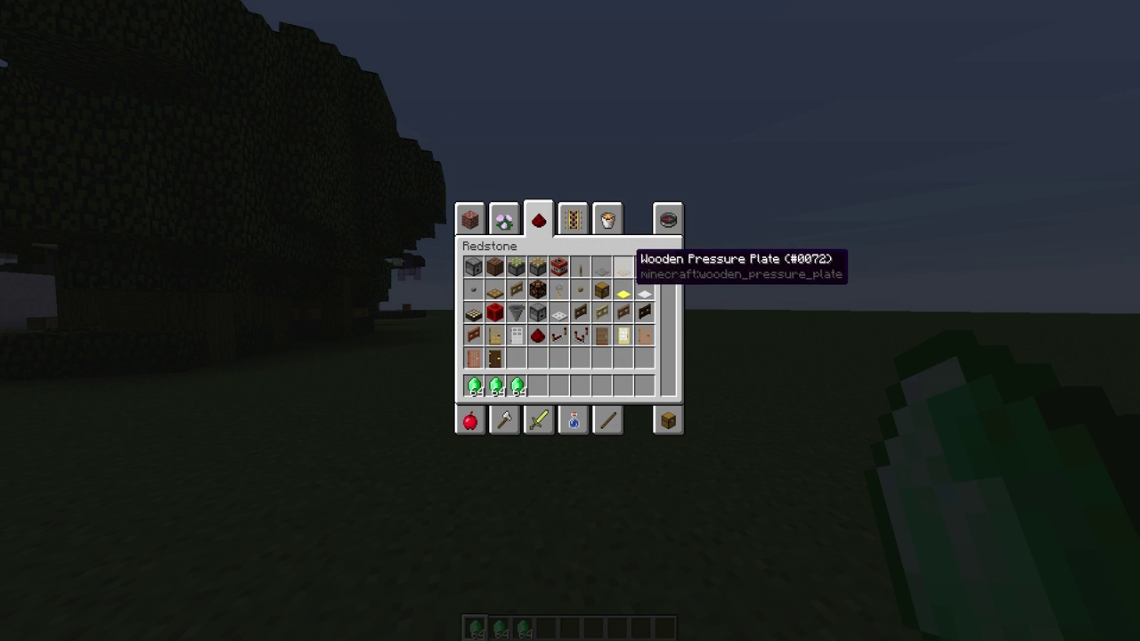
click(537, 335)
click(539, 386)
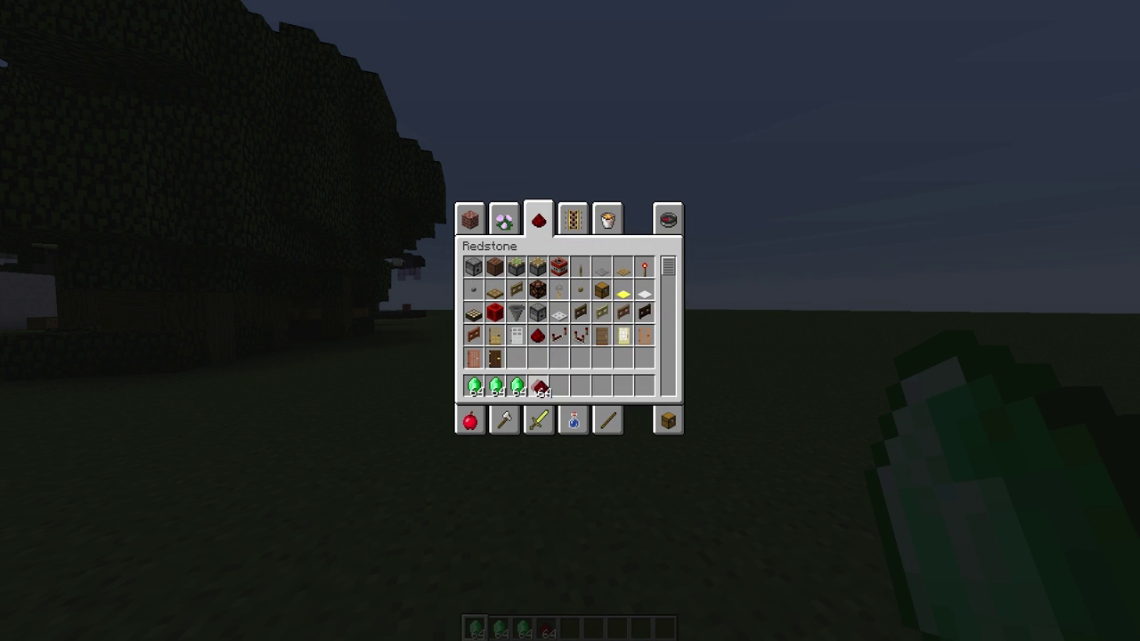
middle_click(540, 388)
click(581, 389)
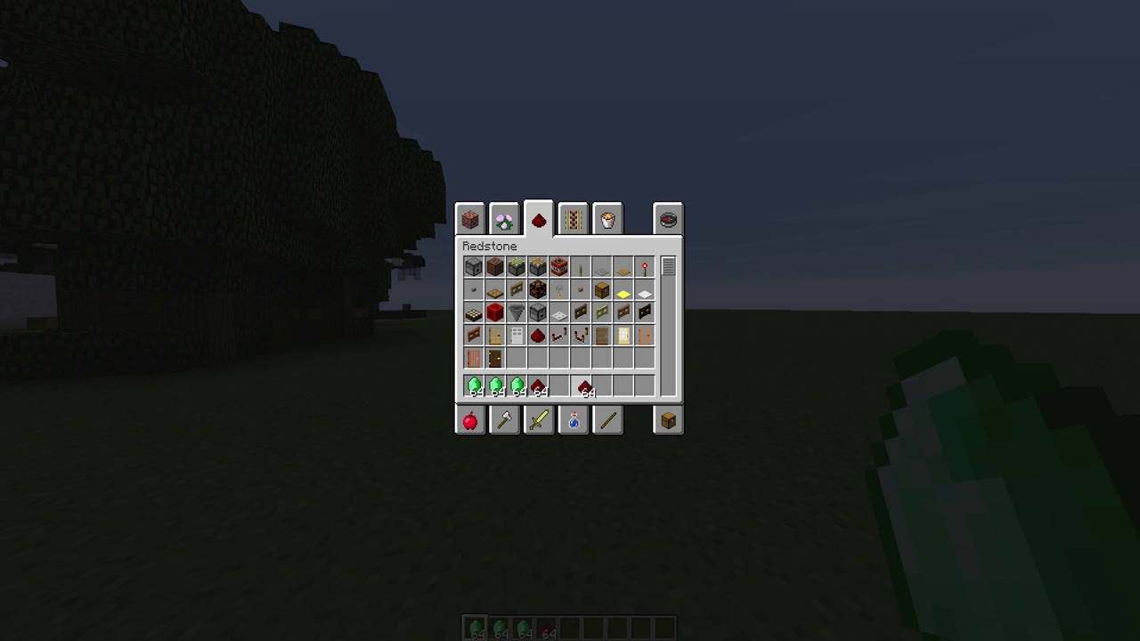
middle_click(585, 388)
click(559, 389)
key(e)
- Open the vault list with /mva vault and store the three emerald stacks in Vault #4
text(t)
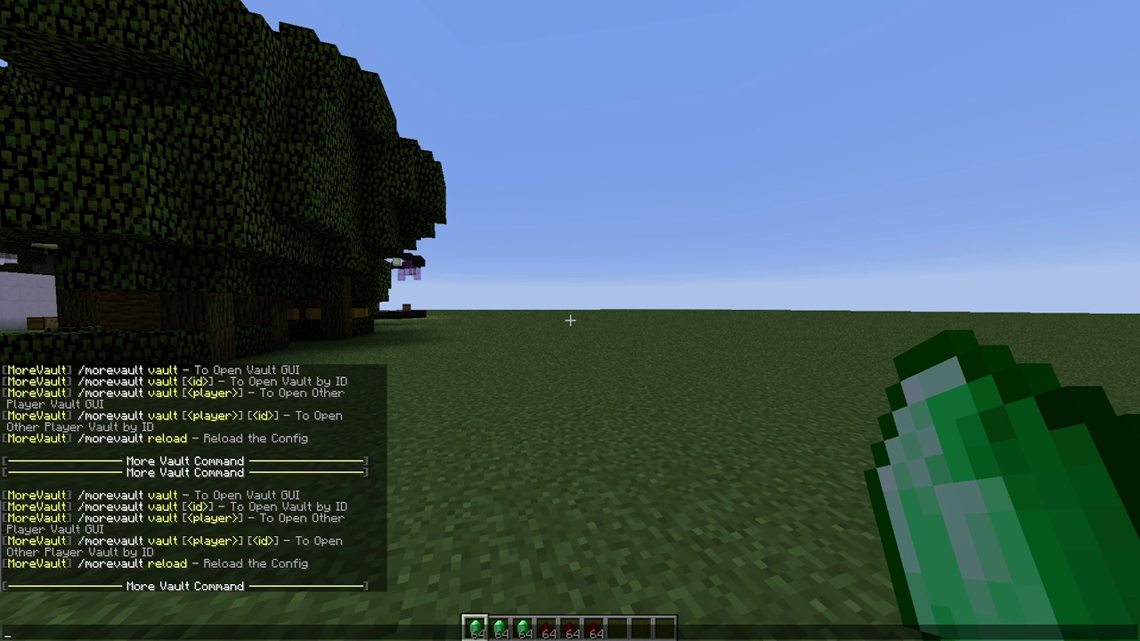
text(/mva vault)
key(Return)
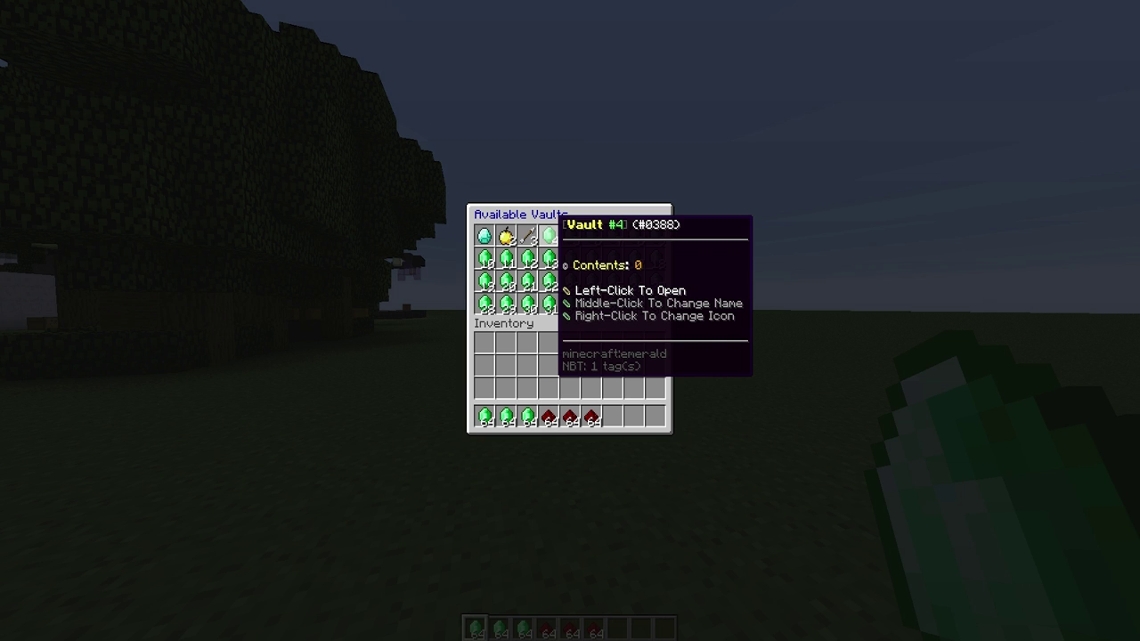
click(549, 235)
shift+click(485, 417)
shift+click(506, 417)
shift+click(527, 417)
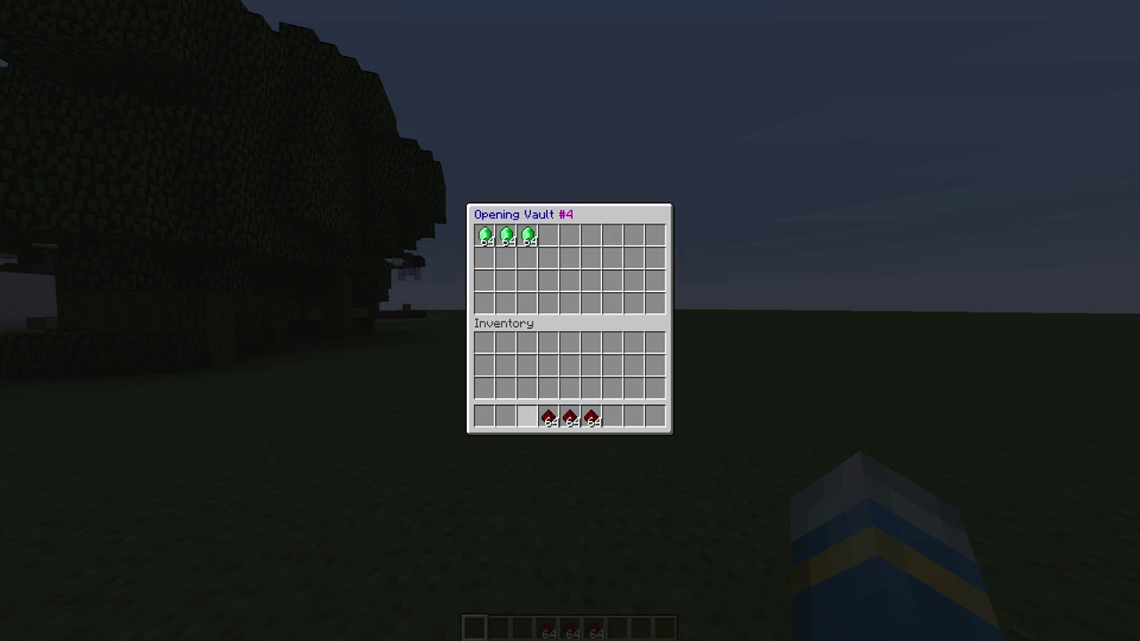
key(Escape)
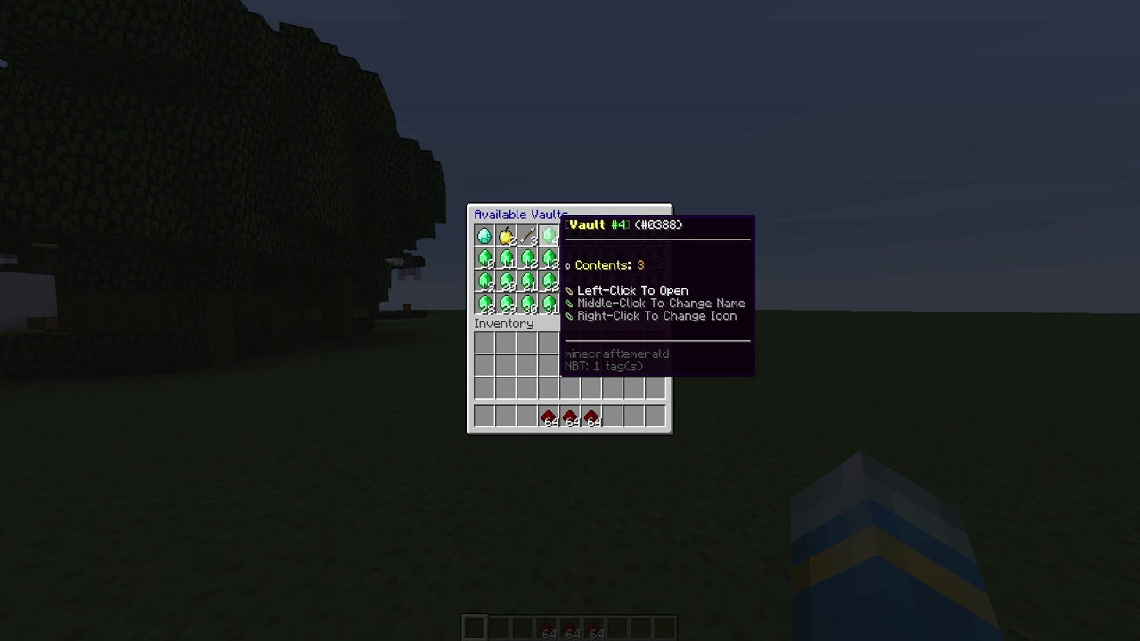
- Choose the emerald icon for Vault #4 and rename the vault "Emerald"
right_click(550, 235)
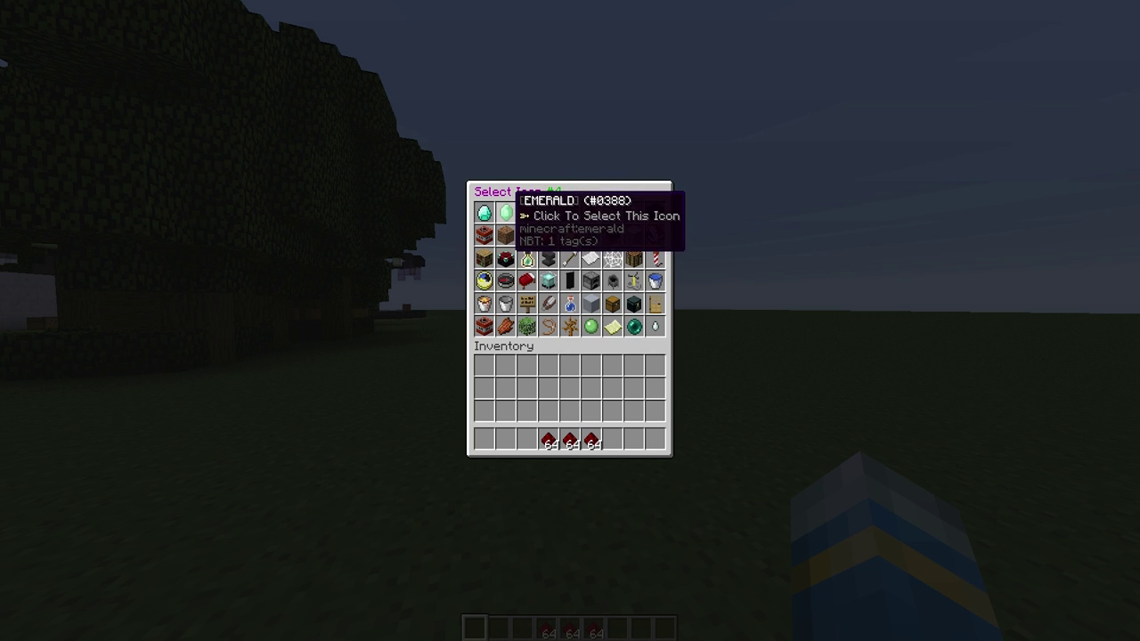
click(507, 212)
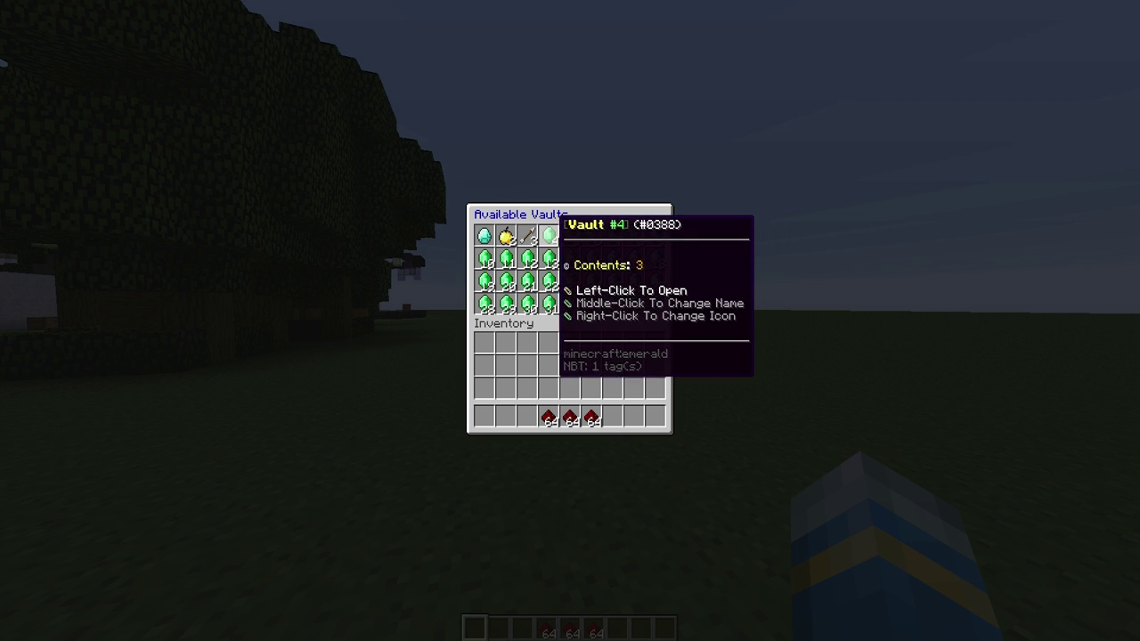
middle_click(550, 230)
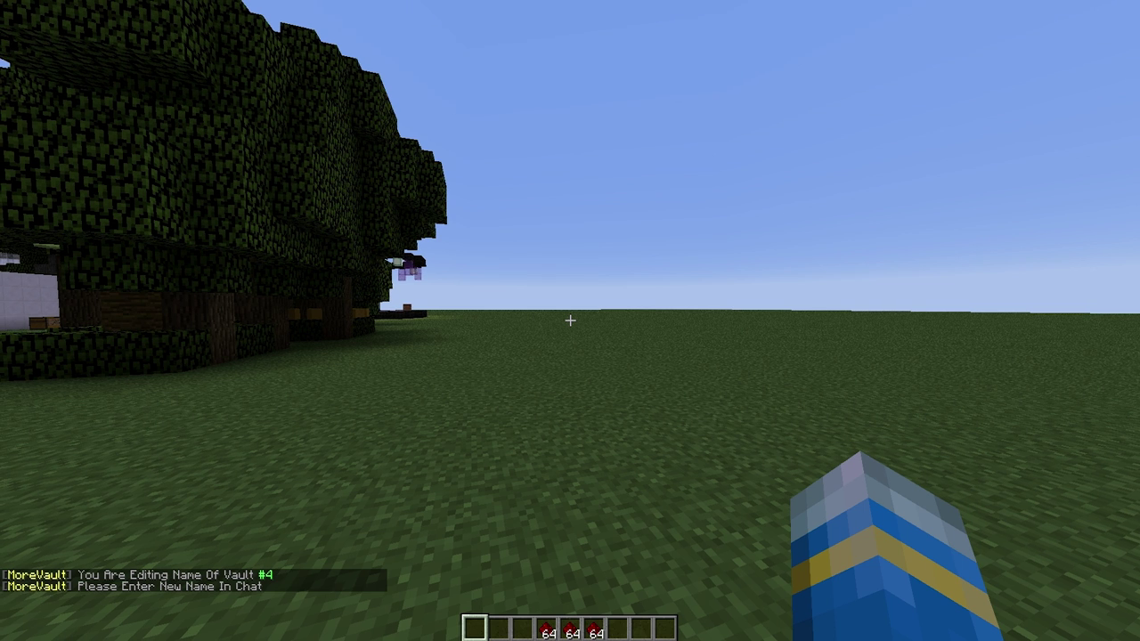
key(t)
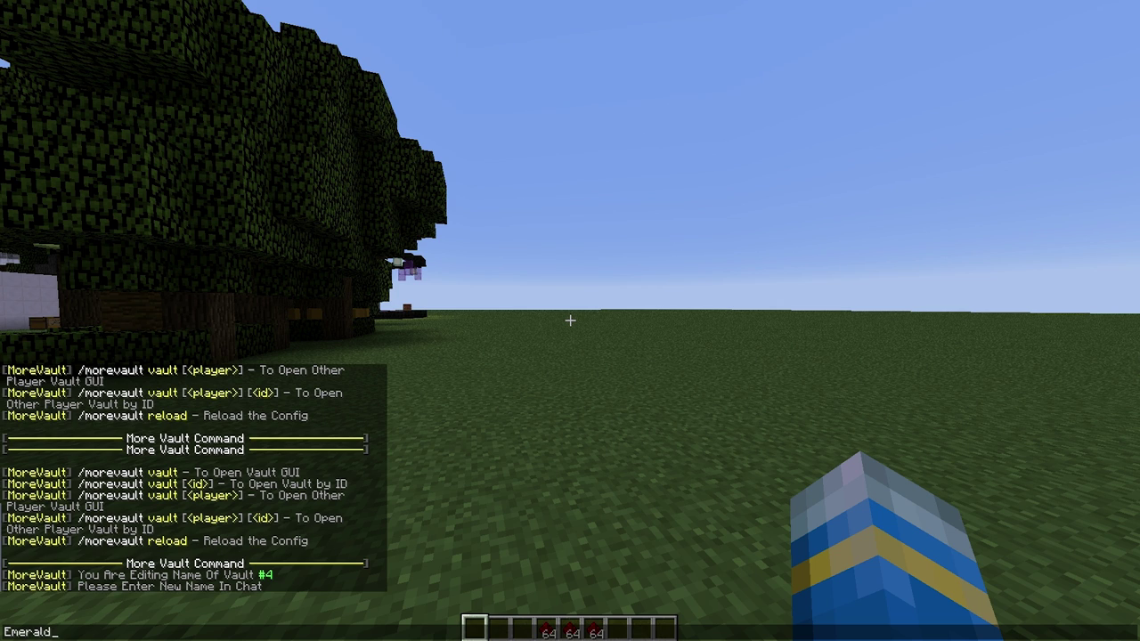
text(Emerald)
key(Return)
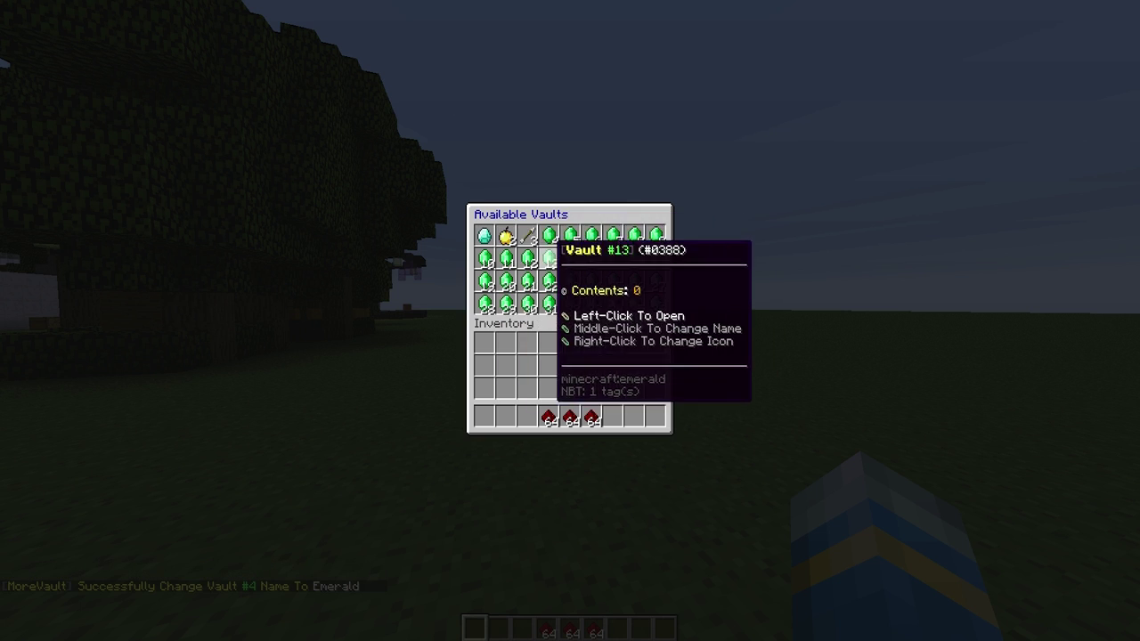
- Store the three redstone stacks in Vault #5 and return to the vault list
click(570, 235)
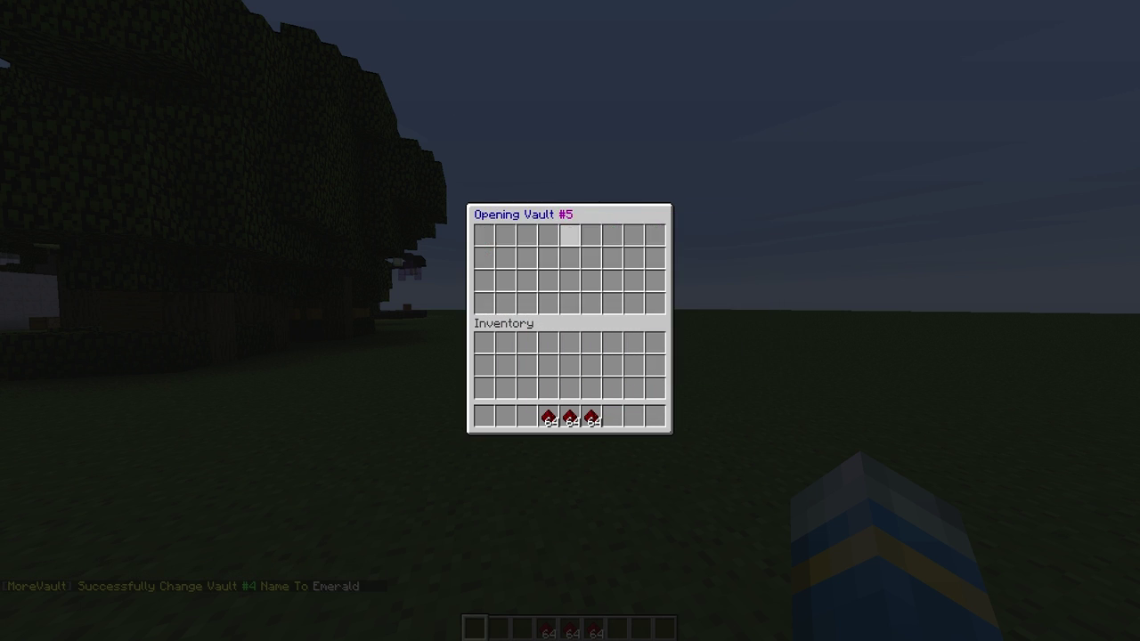
click(549, 417)
click(483, 237)
shift+click(570, 417)
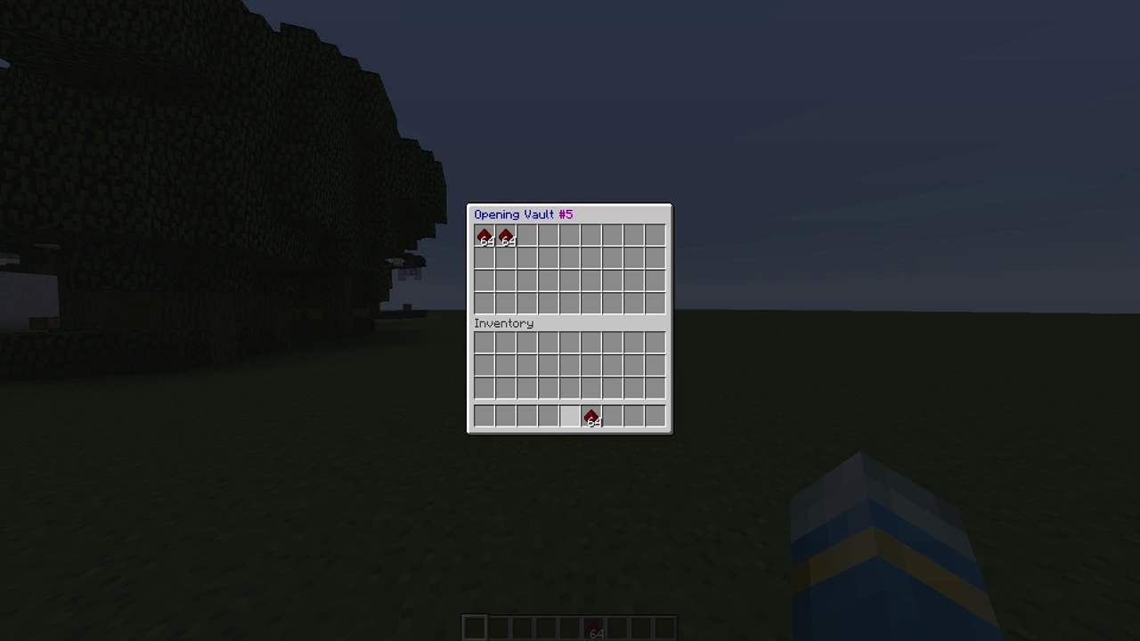
shift+click(591, 417)
key(Escape)
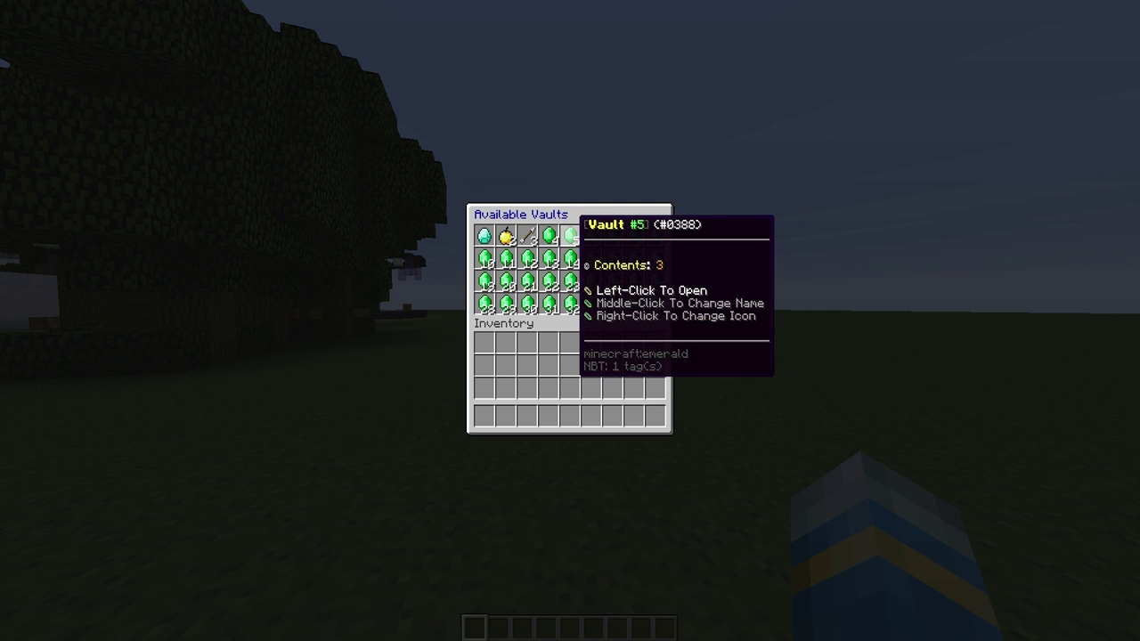
- Rename Vault #5 "Redstone" and give it the redstone icon
middle_click(569, 235)
key(t)
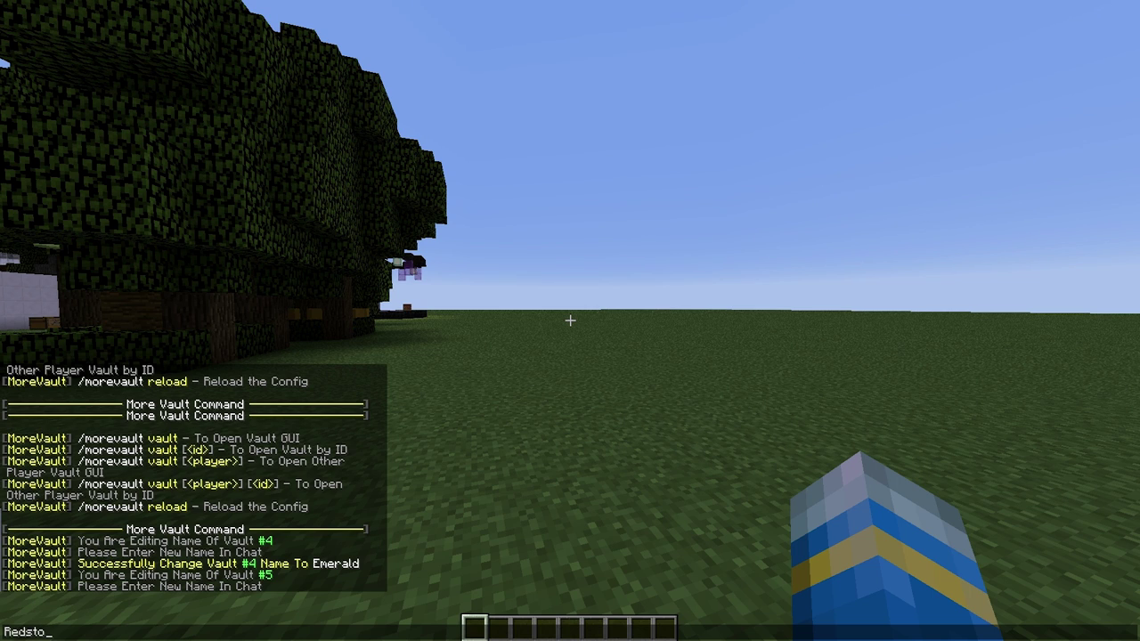
key(Return)
right_click(570, 235)
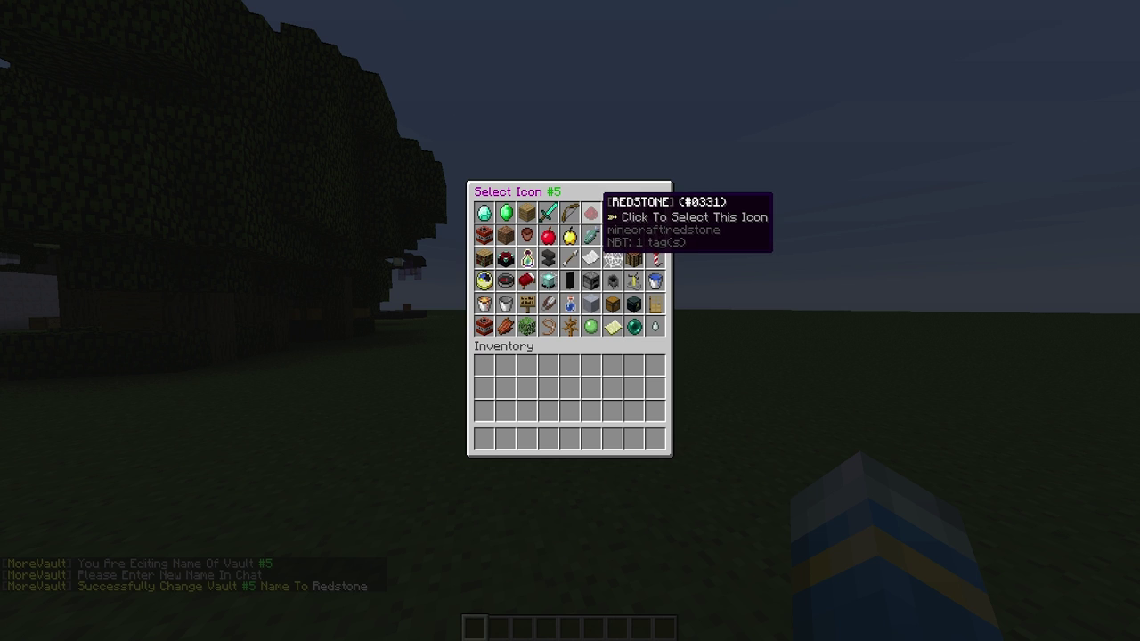
click(591, 213)
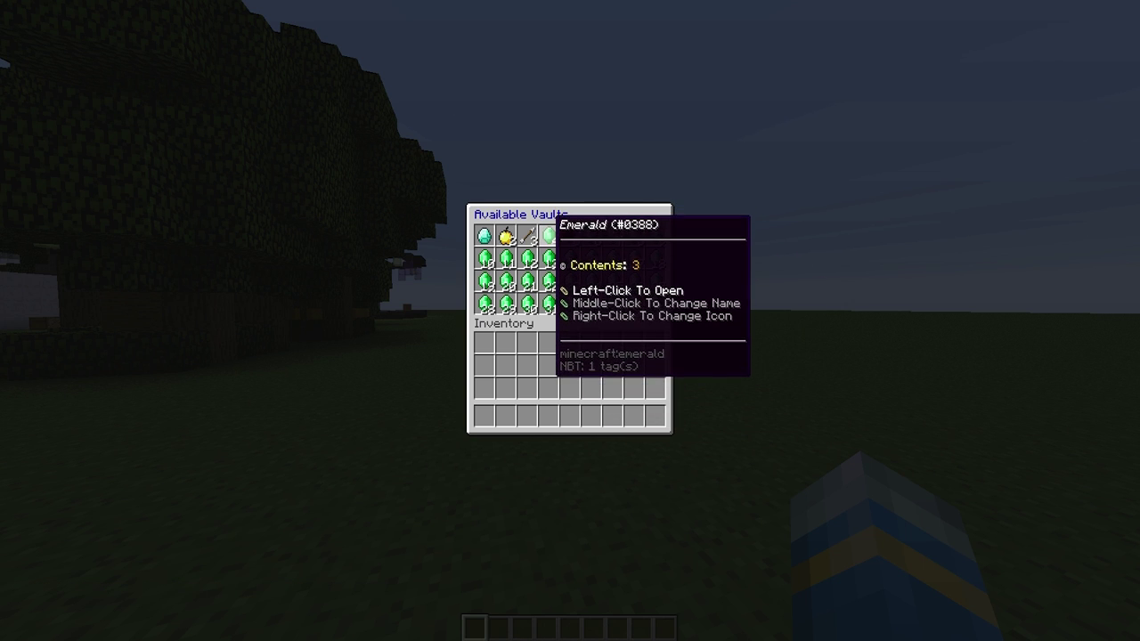
- Check the contents of the Emerald vault and return to the list of available vaults
click(546, 233)
key(Escape)
key(e)
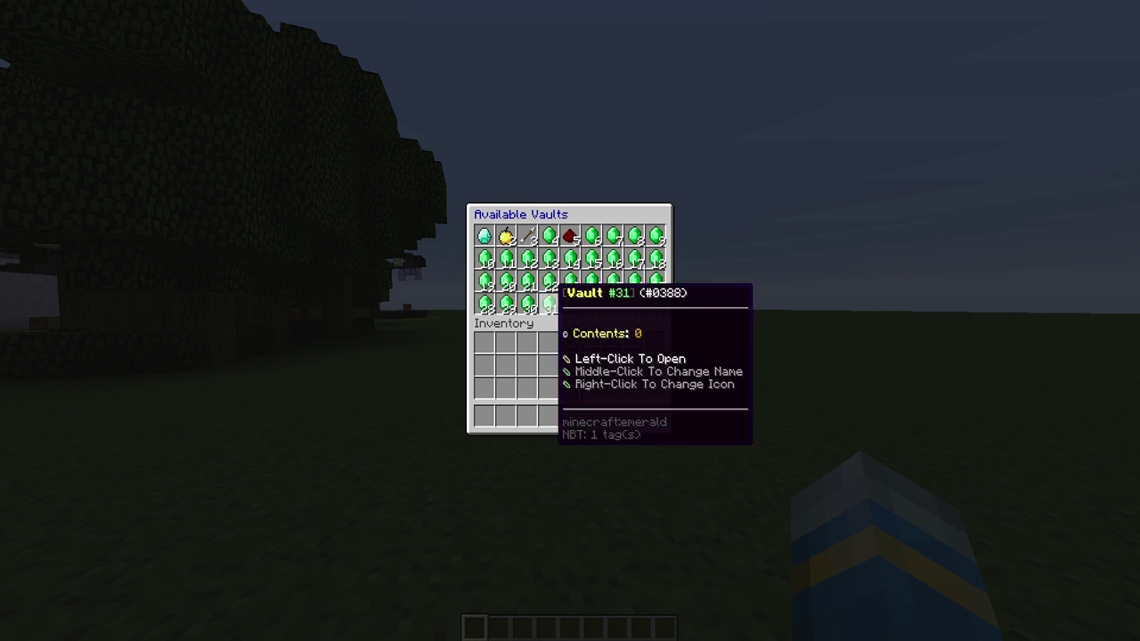
- Check the contents of the Redstone vault and of an unused vault in the second row, returning to the vault list each time
click(570, 234)
key(Escape)
key(e)
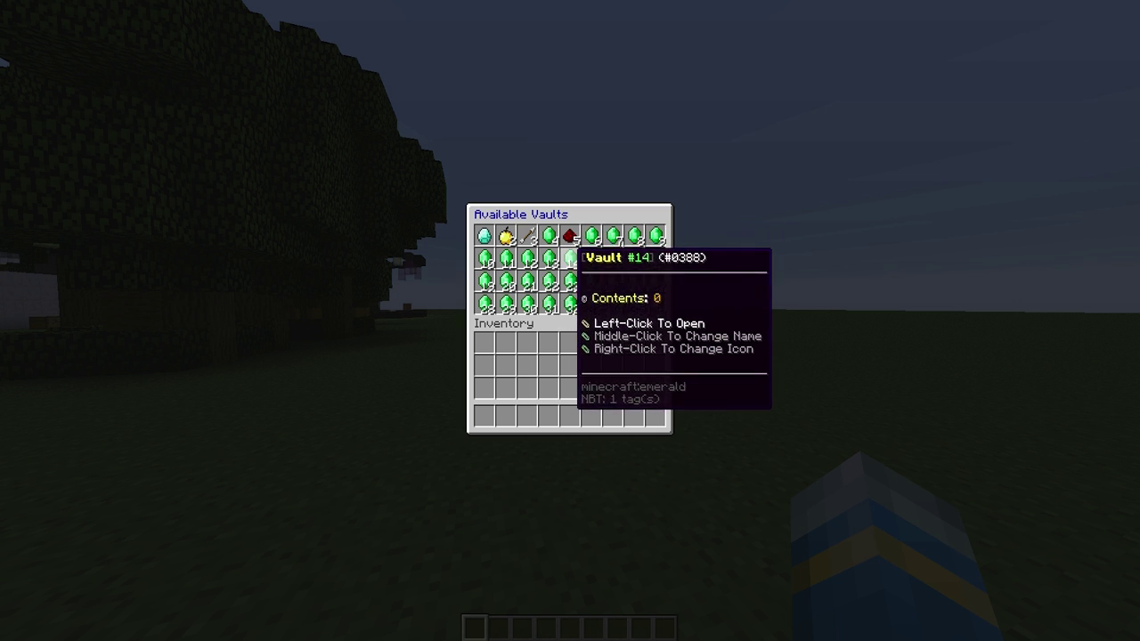
click(548, 257)
key(Escape)
key(e)
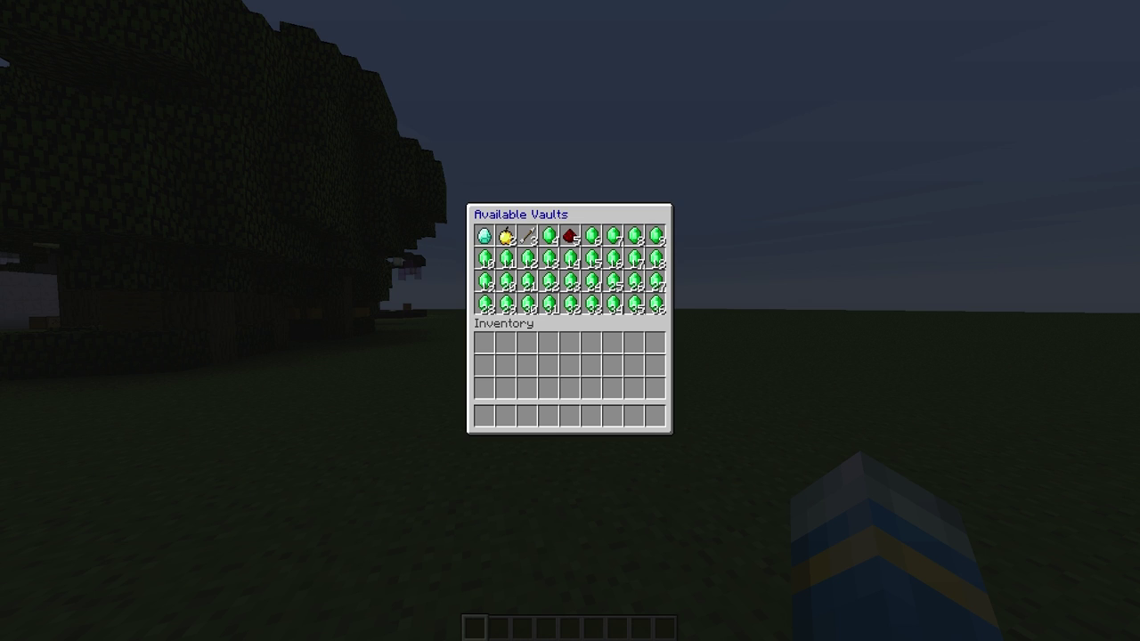
- Check the contents of Vault #1, return to the vault list and close it
click(483, 235)
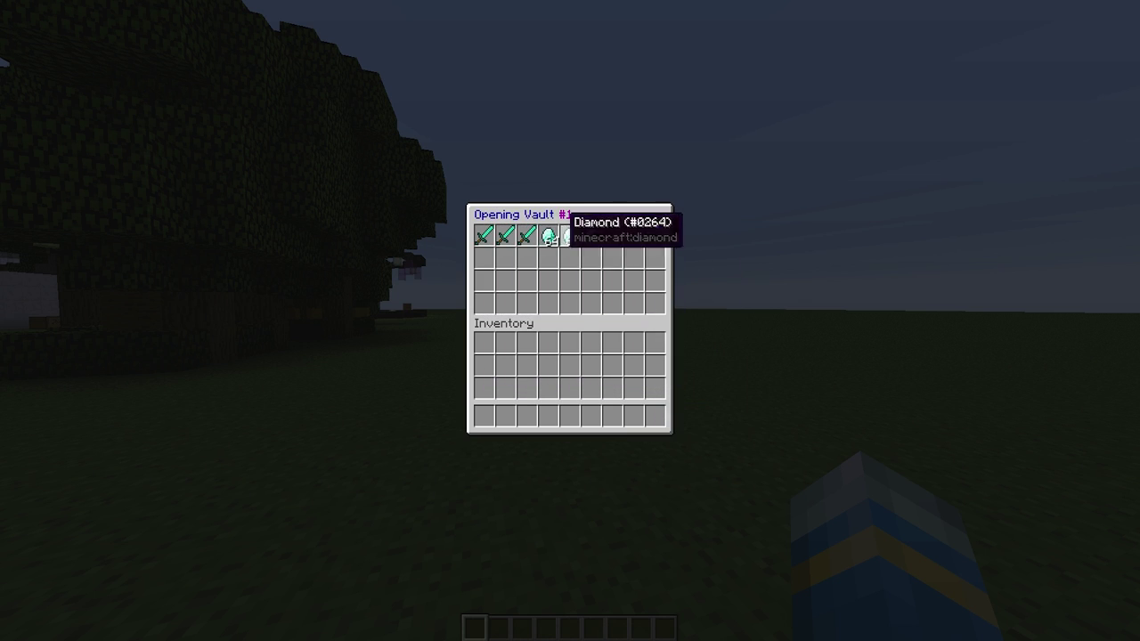
key(Escape)
key(e)
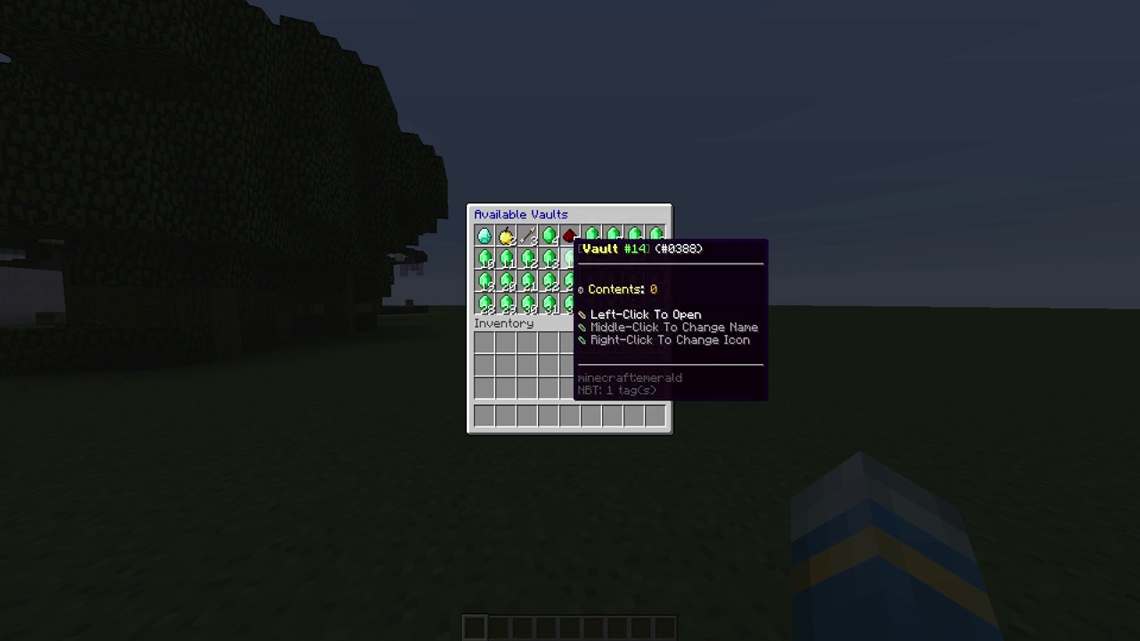
key(Escape)
- Open a specific player's Vault #2 with the /mva vault chat command, giving the player name and vault ID, and close it
key(t)
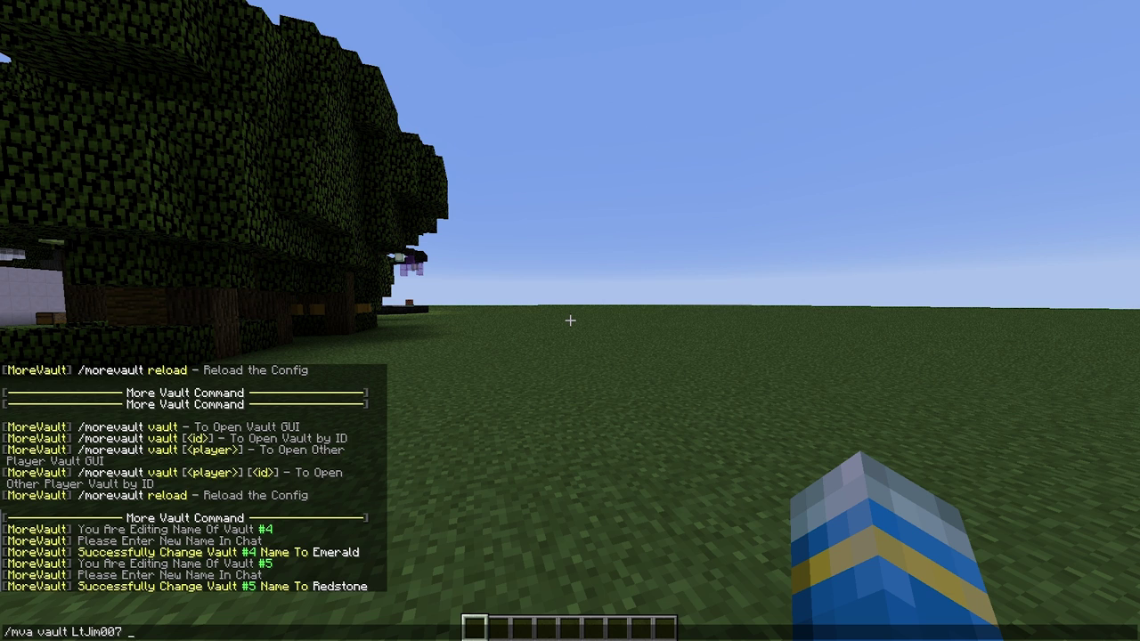
key(Return)
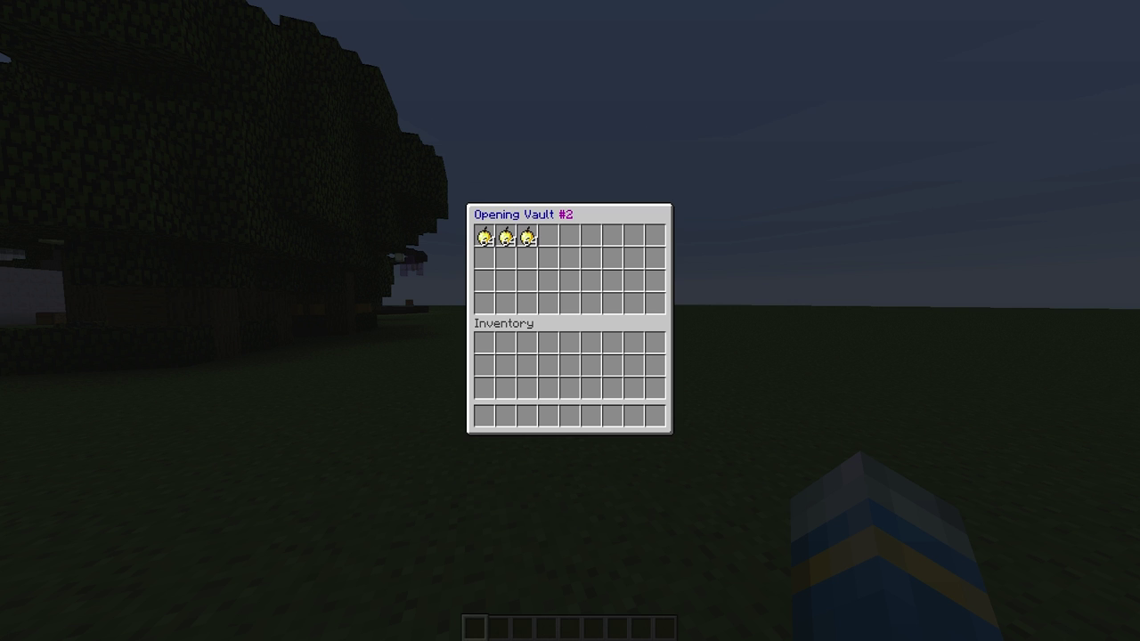
key(Escape)
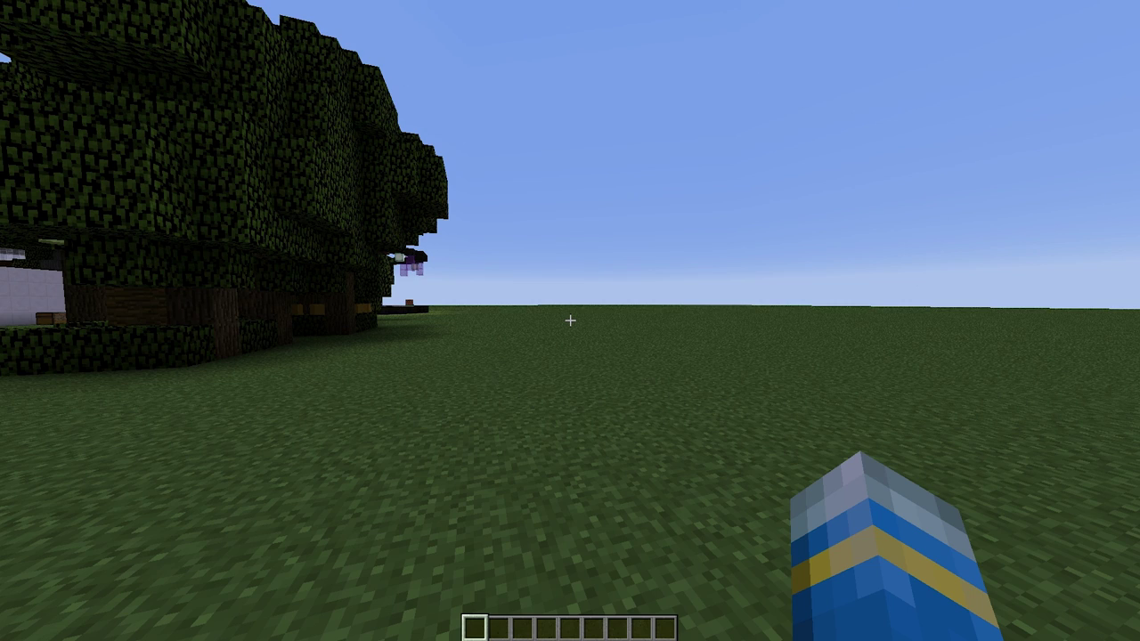
key(w)
key(w)
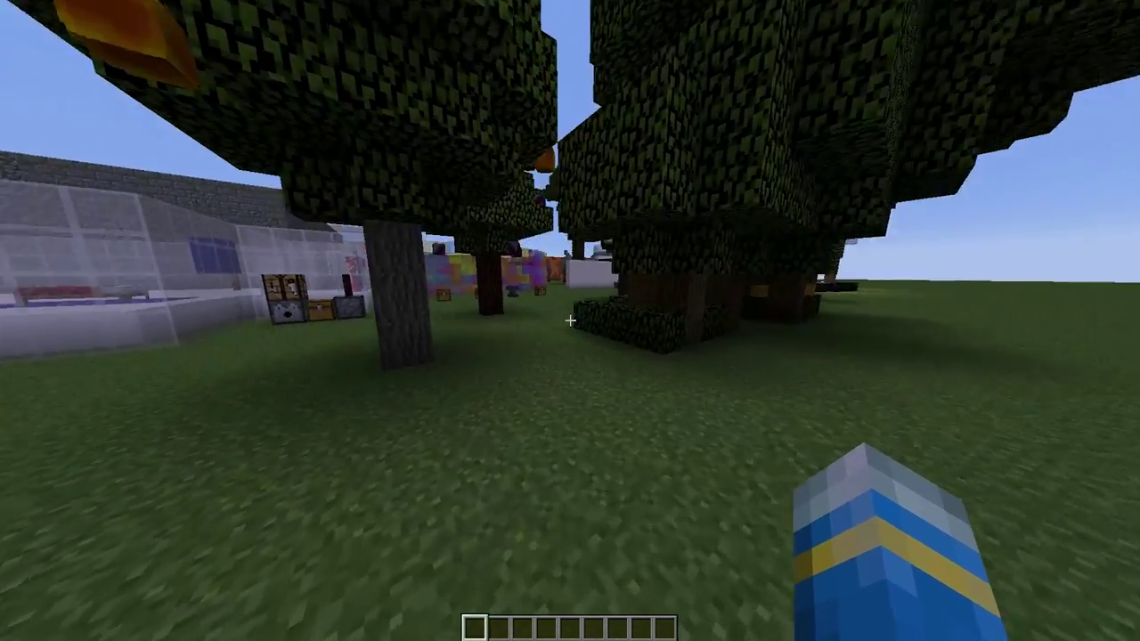
key(w)
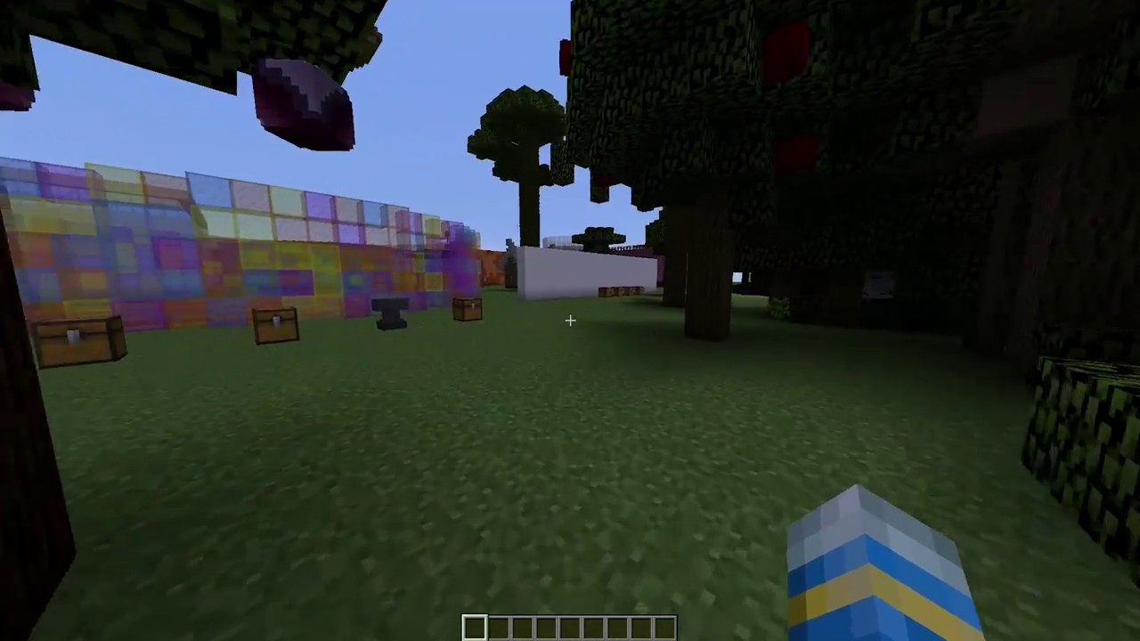
key(w)
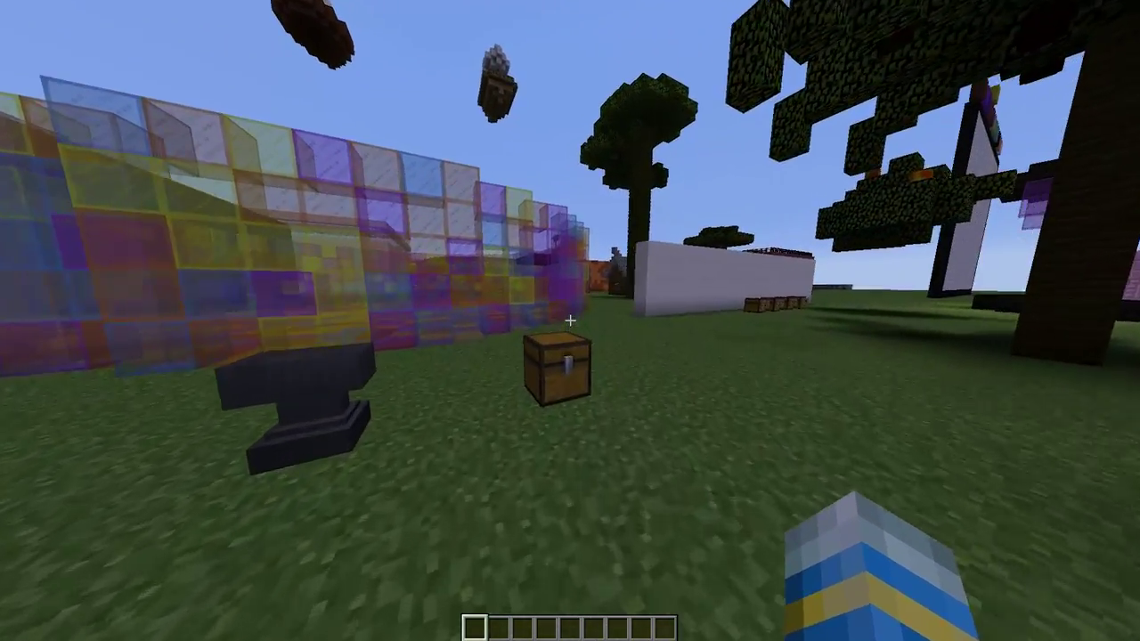
key(w)
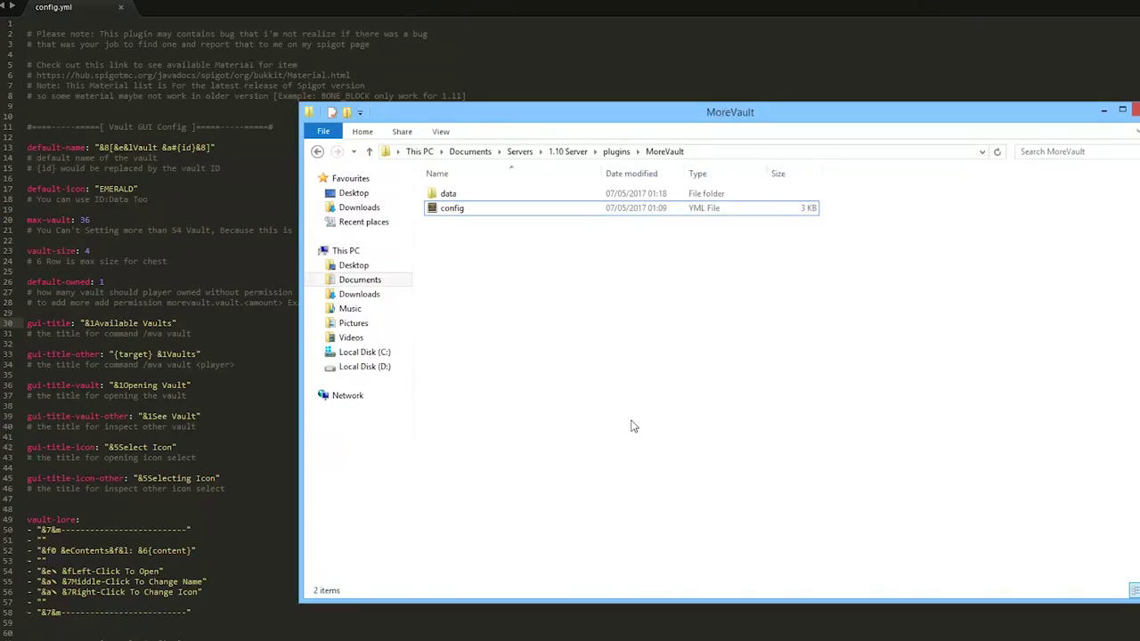
- Select the MoreVault config file in File Explorer, switch to config.yml in the text editor and highlight the messages under Locale Config
click(449, 208)
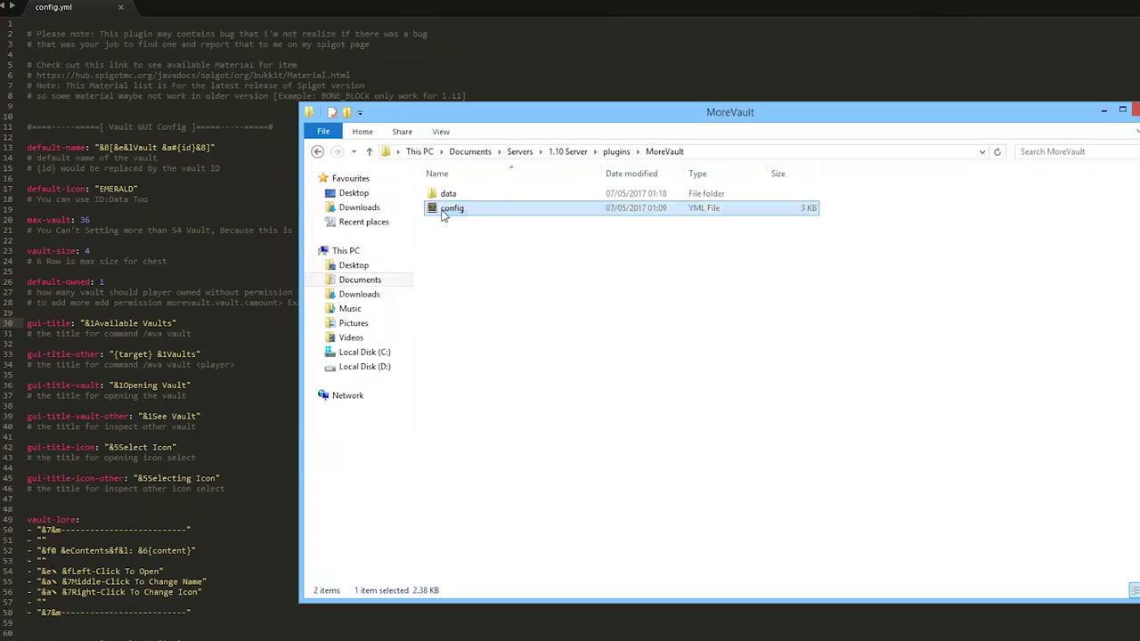
click(236, 219)
scroll(235, 219, down, 18)
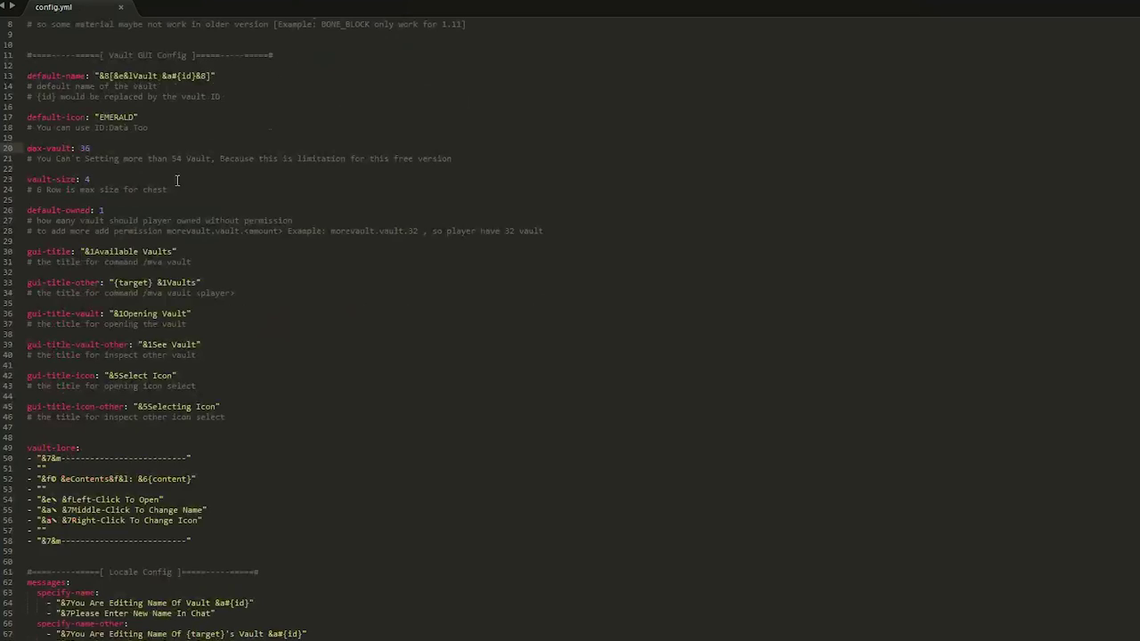
scroll(230, 198, up, 6)
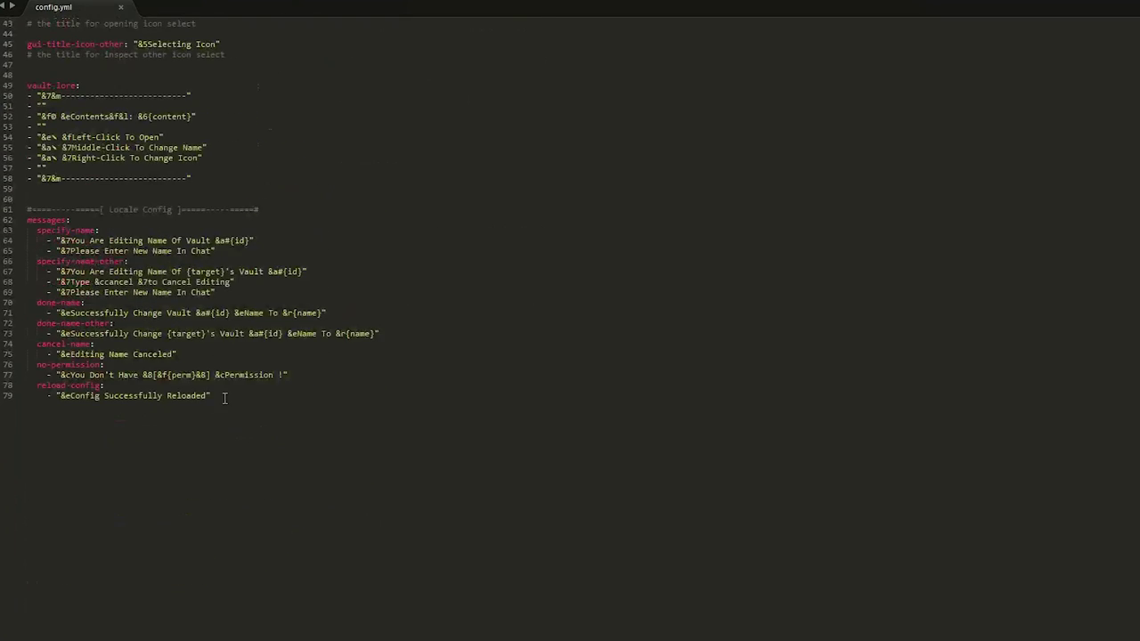
drag(228, 468, 13, 292)
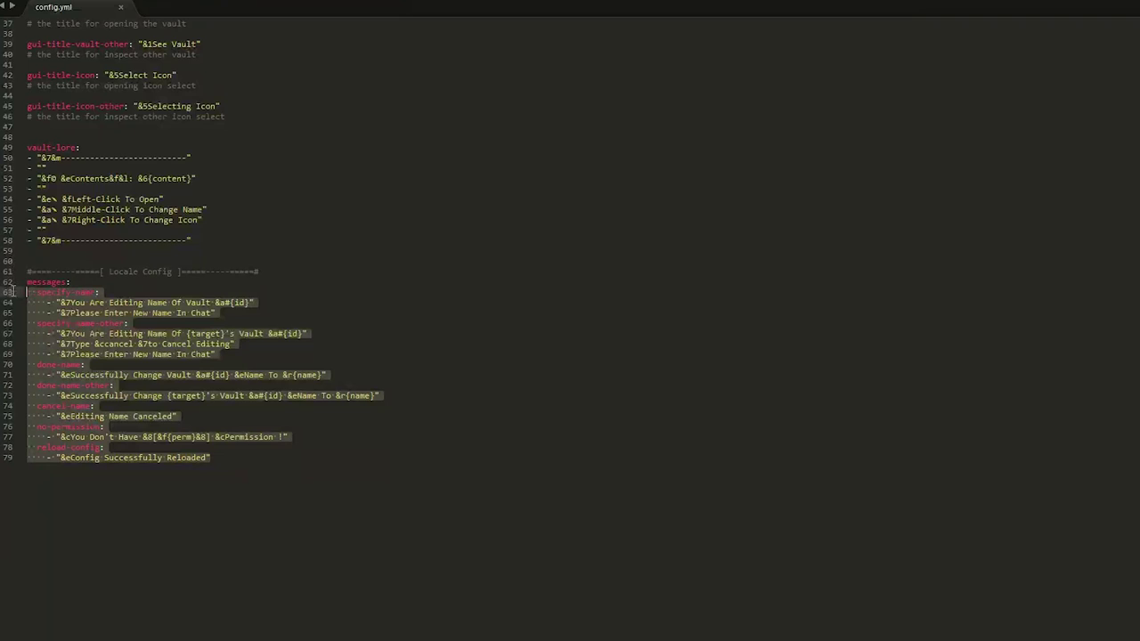
- Highlight the vault-lore lines and the block of gui-title settings in config.yml
drag(142, 240, 5, 157)
scroll(121, 238, up, 7)
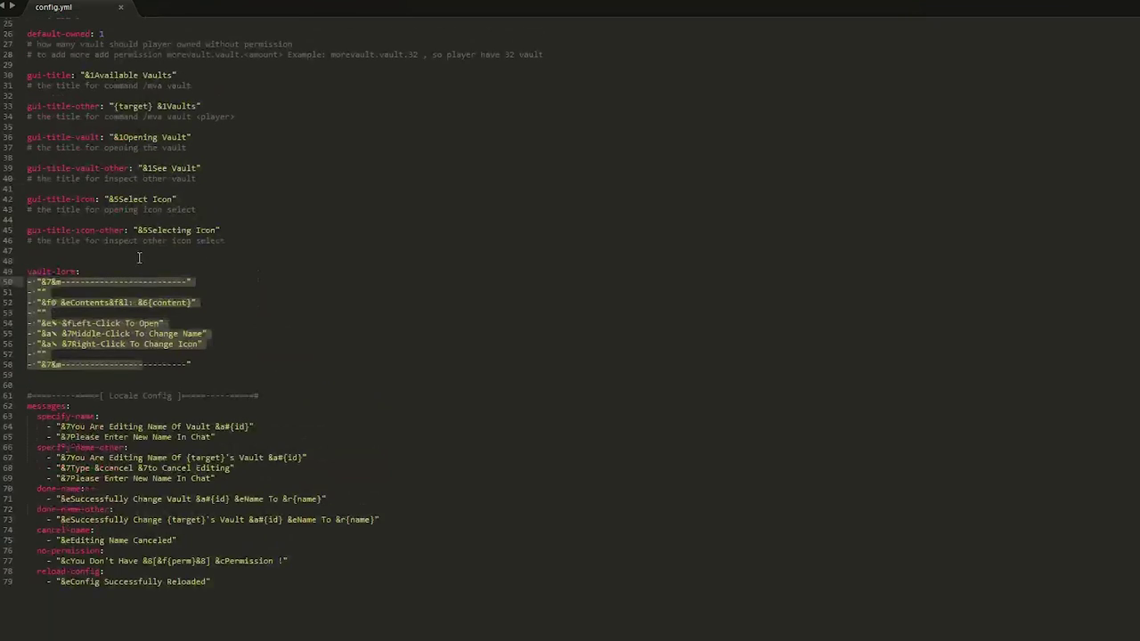
scroll(120, 238, up, 3)
drag(222, 416, 39, 261)
scroll(90, 283, up, 2)
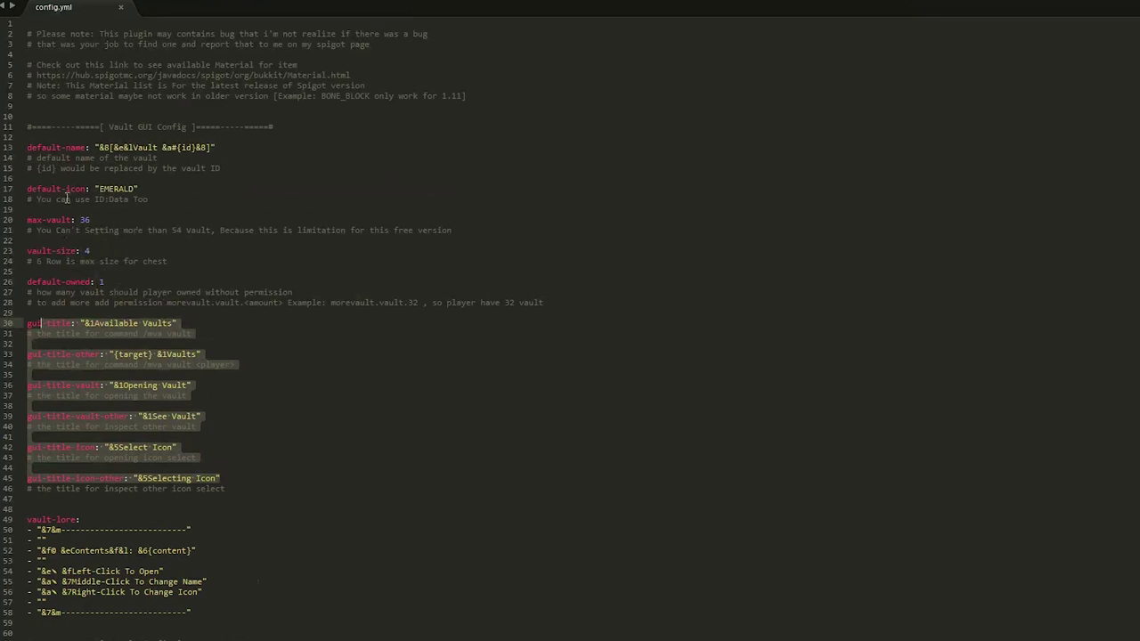
- Highlight the default-icon setting and its value EMERALD in config.yml
drag(27, 189, 67, 188)
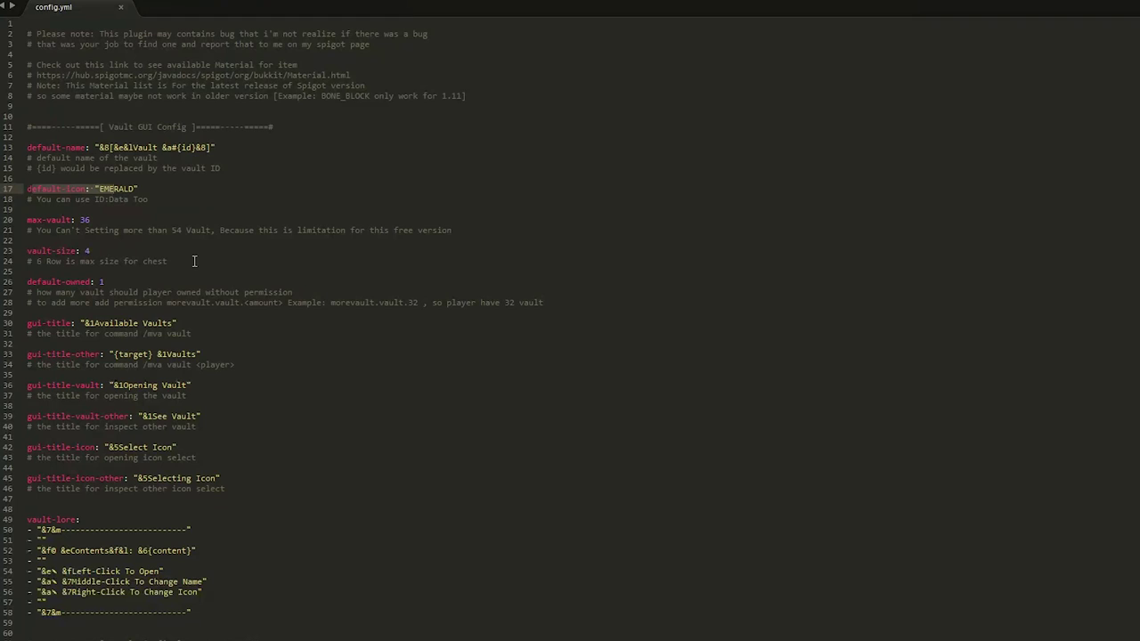
click(160, 211)
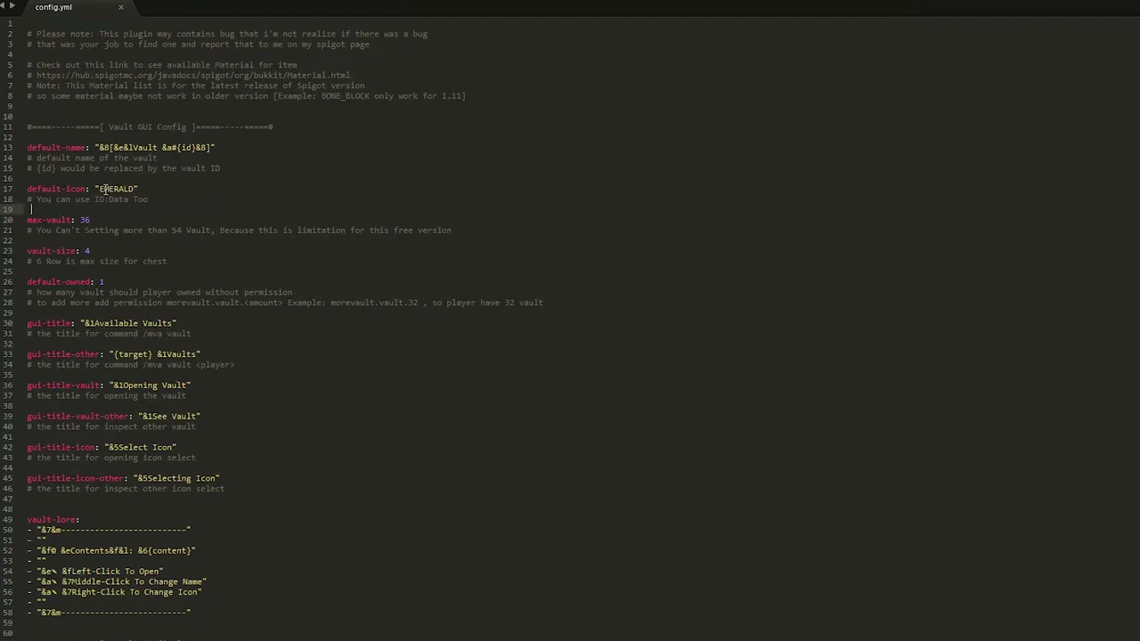
drag(99, 188, 134, 188)
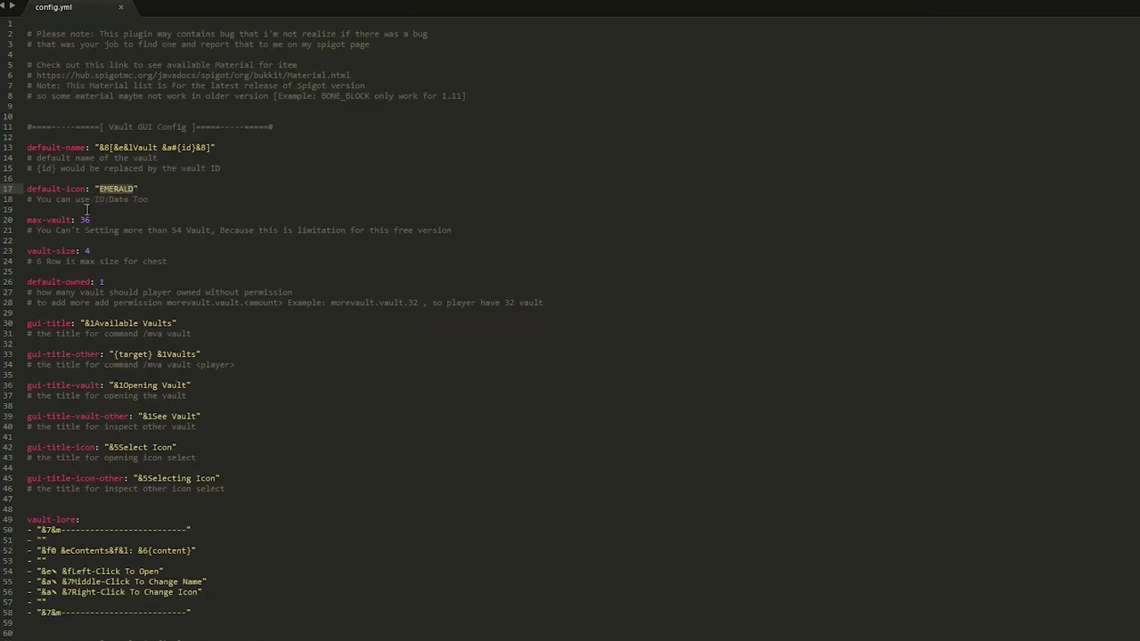
- Examine the max-vault and vault-size settings together with the limits given in their comments
drag(90, 220, 27, 221)
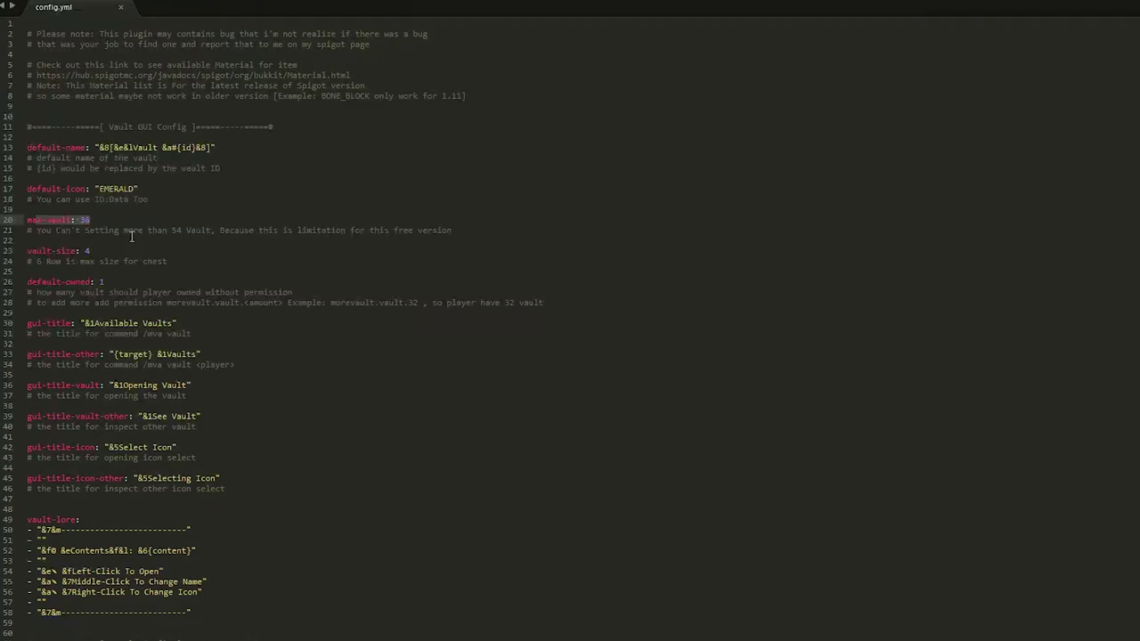
double_click(176, 230)
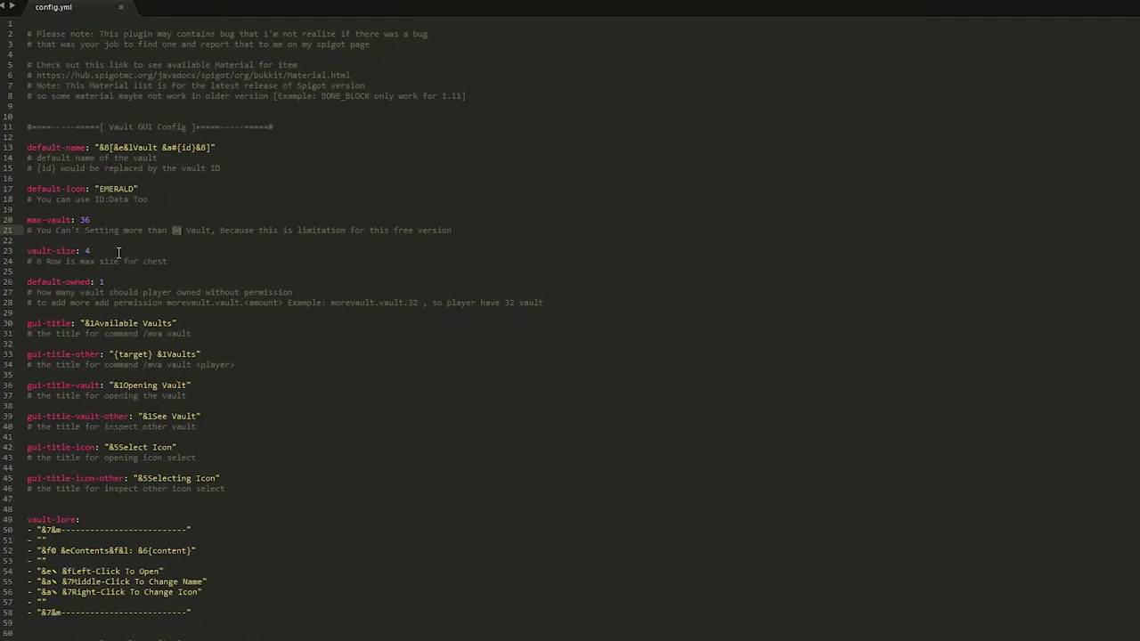
drag(119, 253, 26, 252)
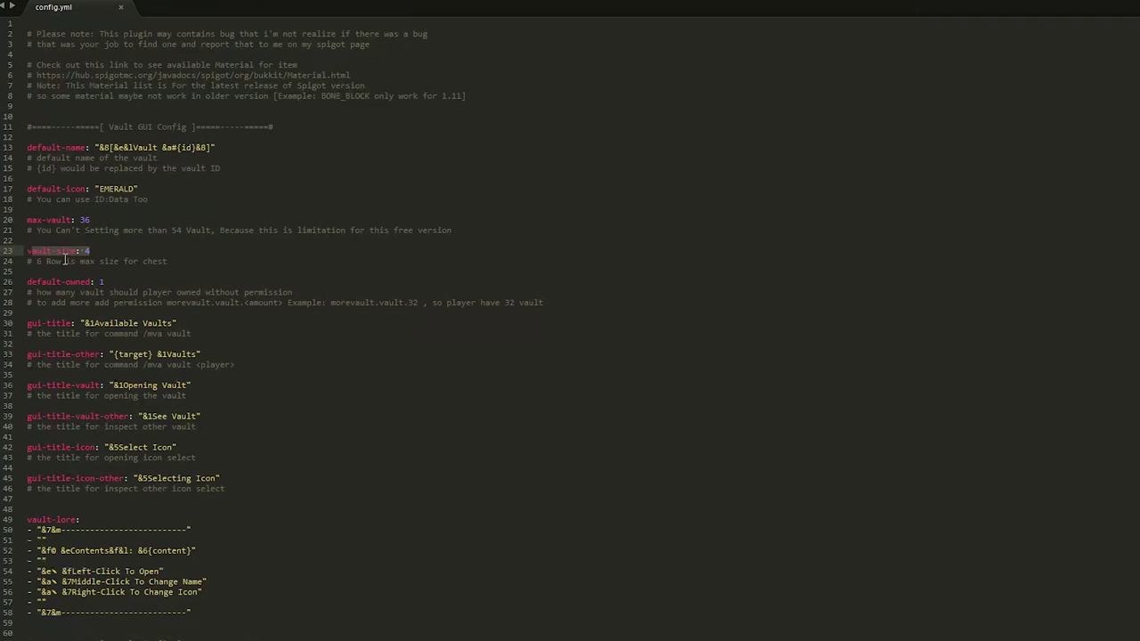
click(37, 261)
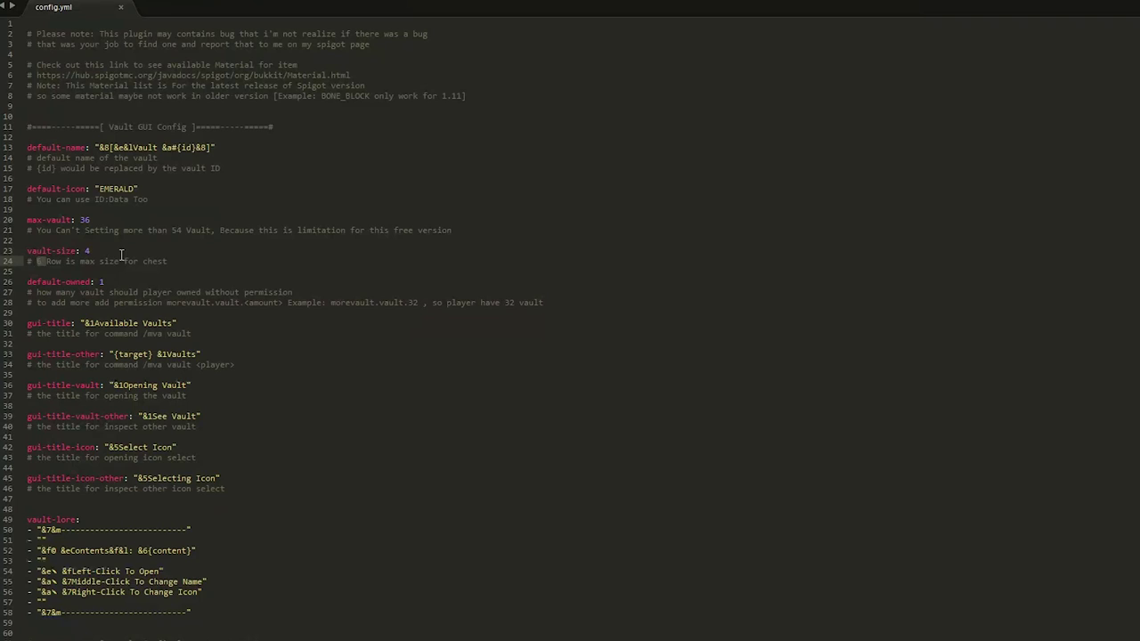
drag(91, 252, 4, 220)
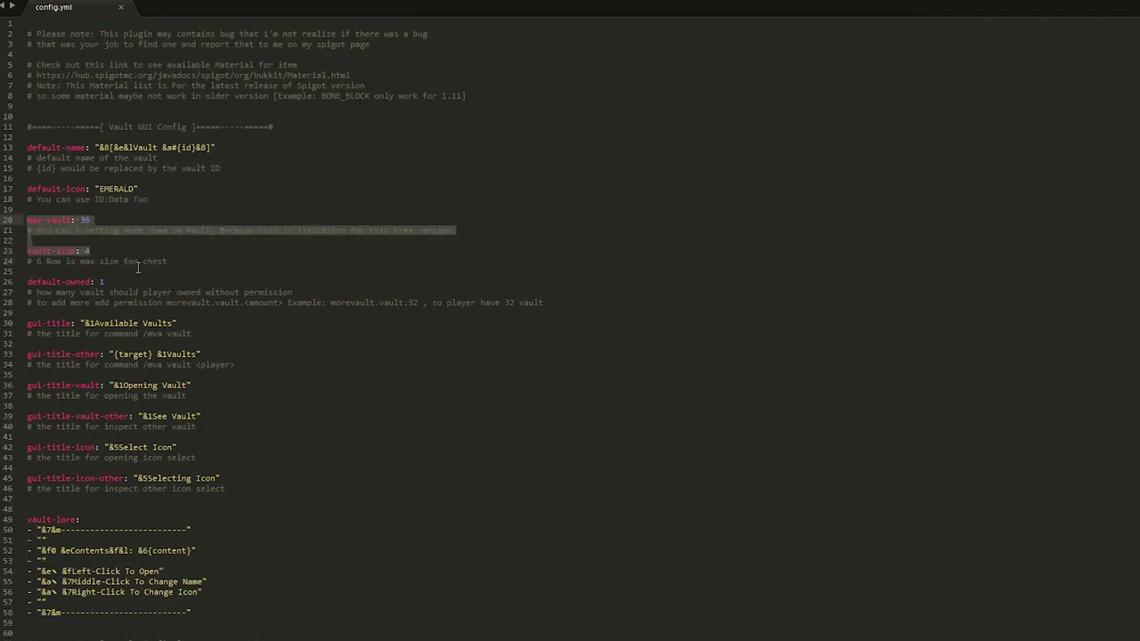
key(Right)
- Examine the default-owned setting and the comment about the morevault.vault.<amount> permission for owning more vaults
drag(127, 291, 22, 284)
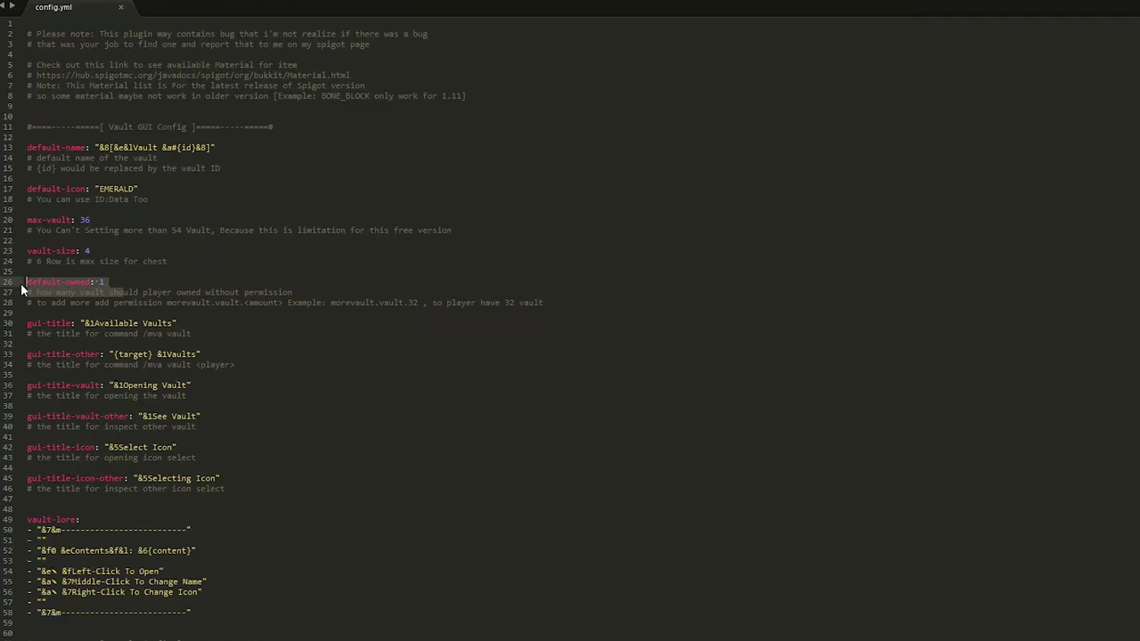
click(185, 252)
scroll(157, 256, down, 1)
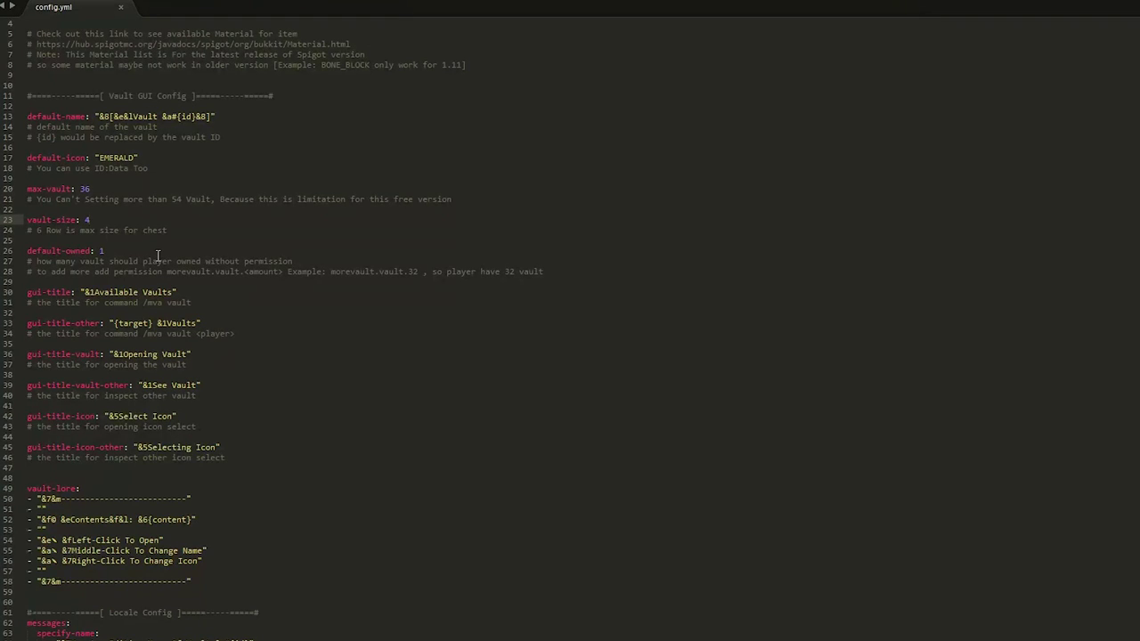
drag(122, 254, 52, 253)
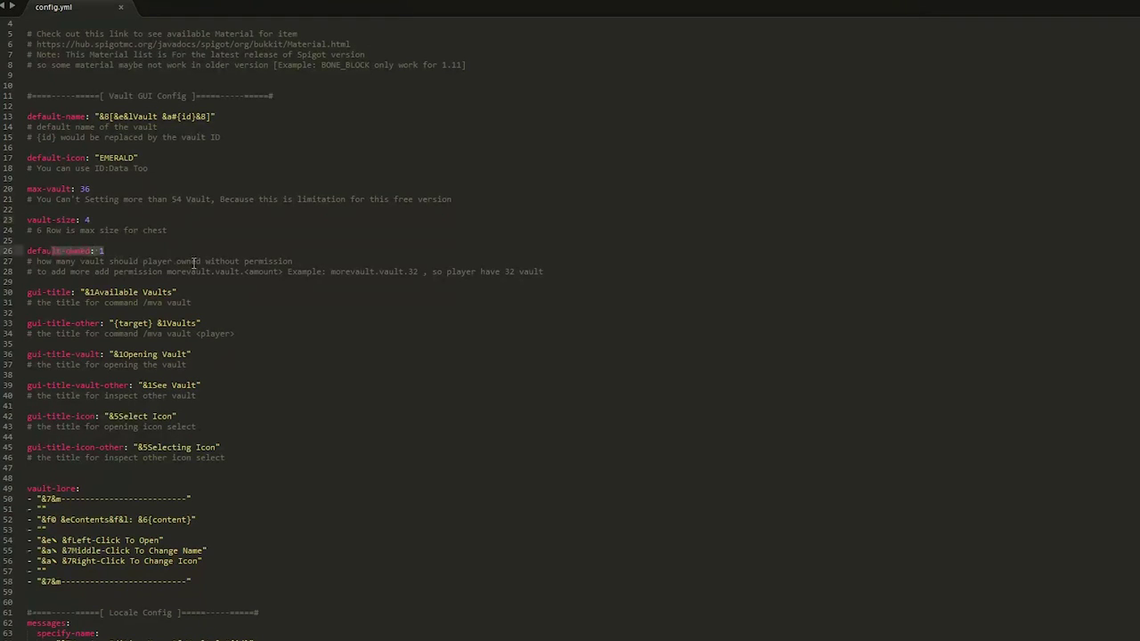
drag(113, 272, 258, 272)
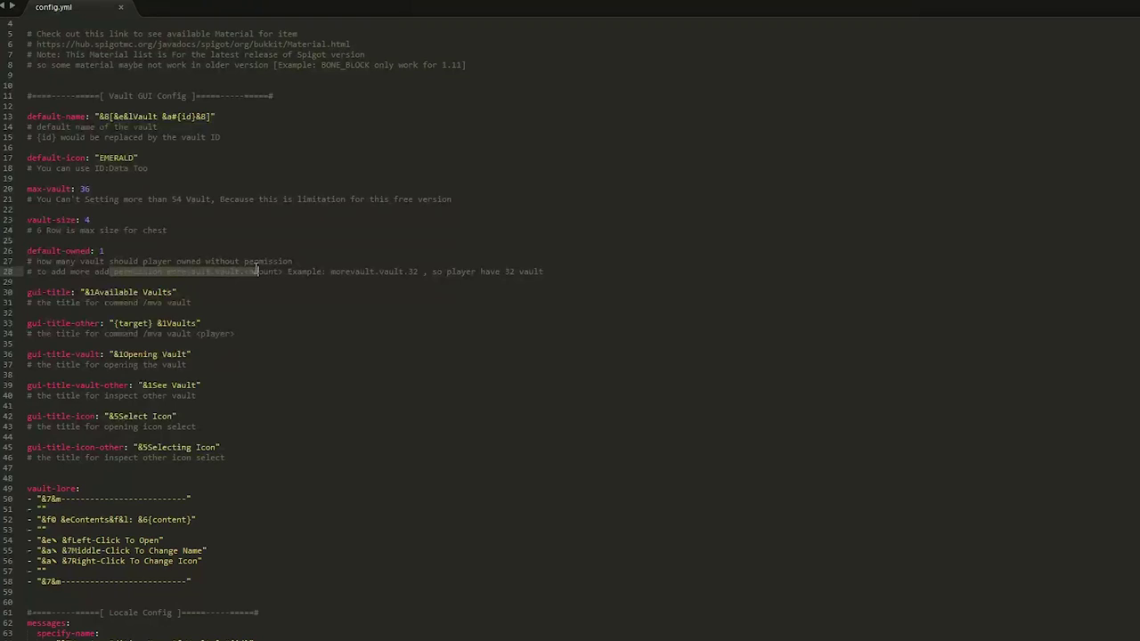
click(254, 278)
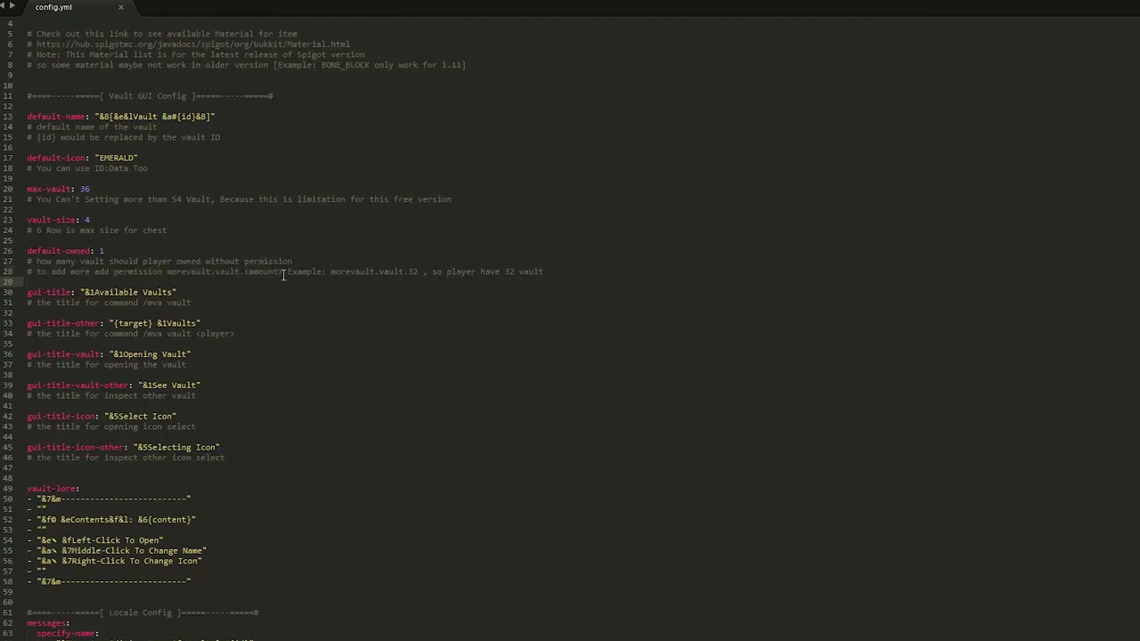
scroll(283, 276, up, 1)
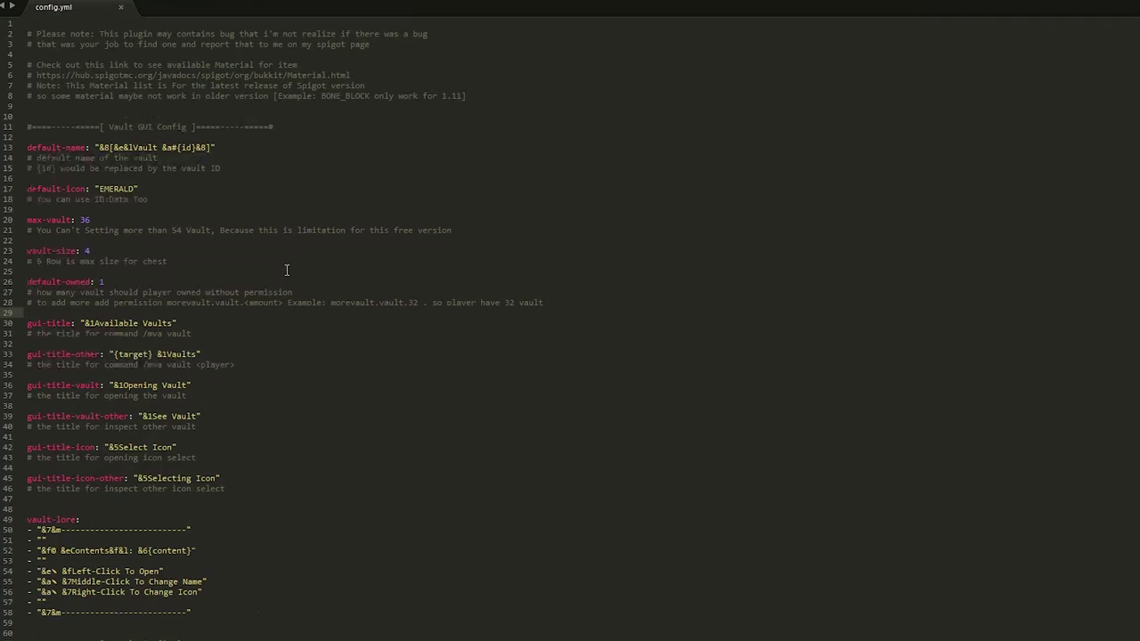